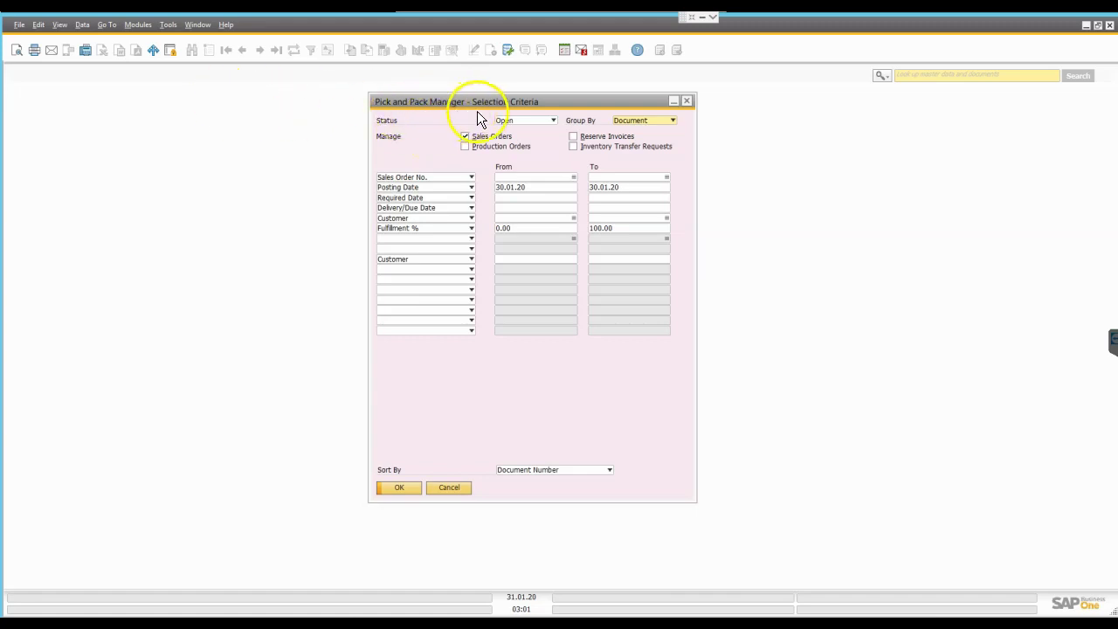
- Reveal Modules > Inventory > Pick and Pack, showing Pick and Pack Manager and Pick List
left_click(130, 26)
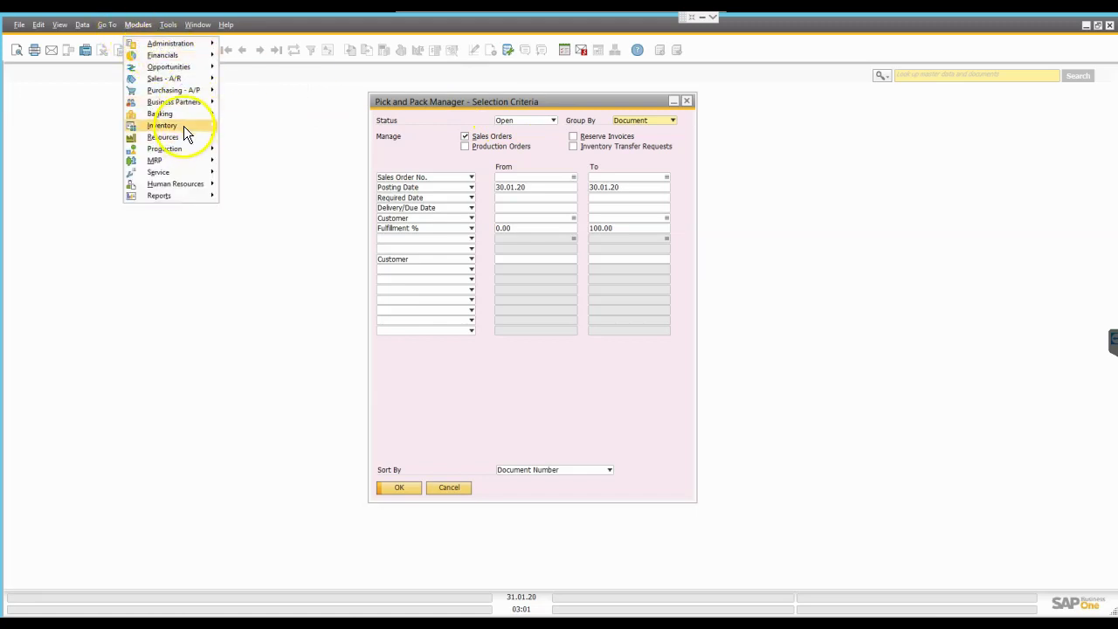
mouse_move(184, 124)
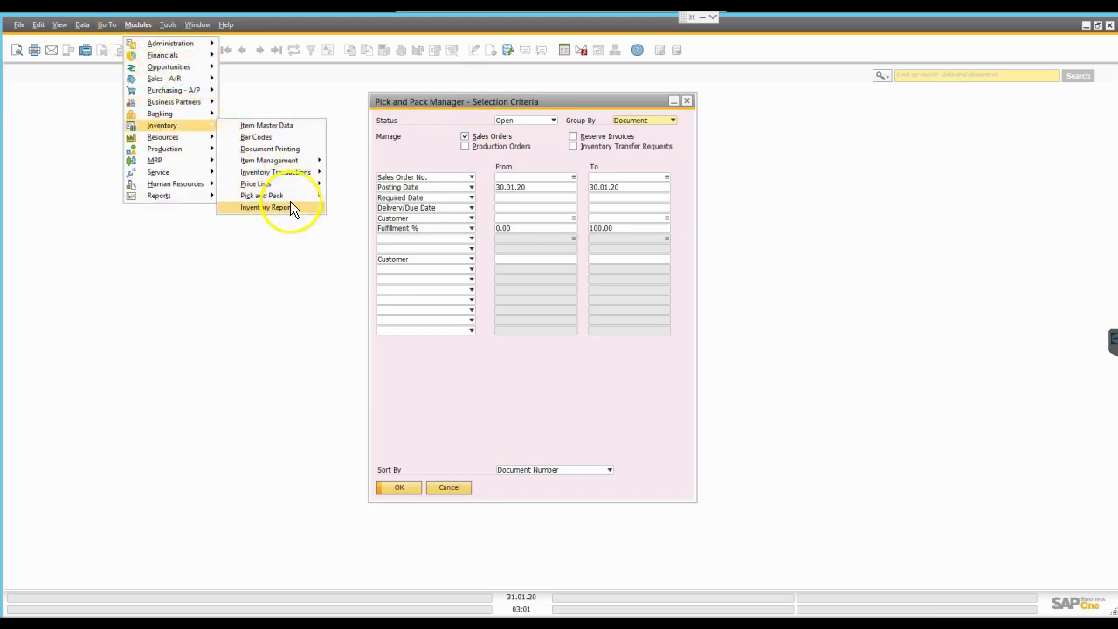
mouse_move(291, 196)
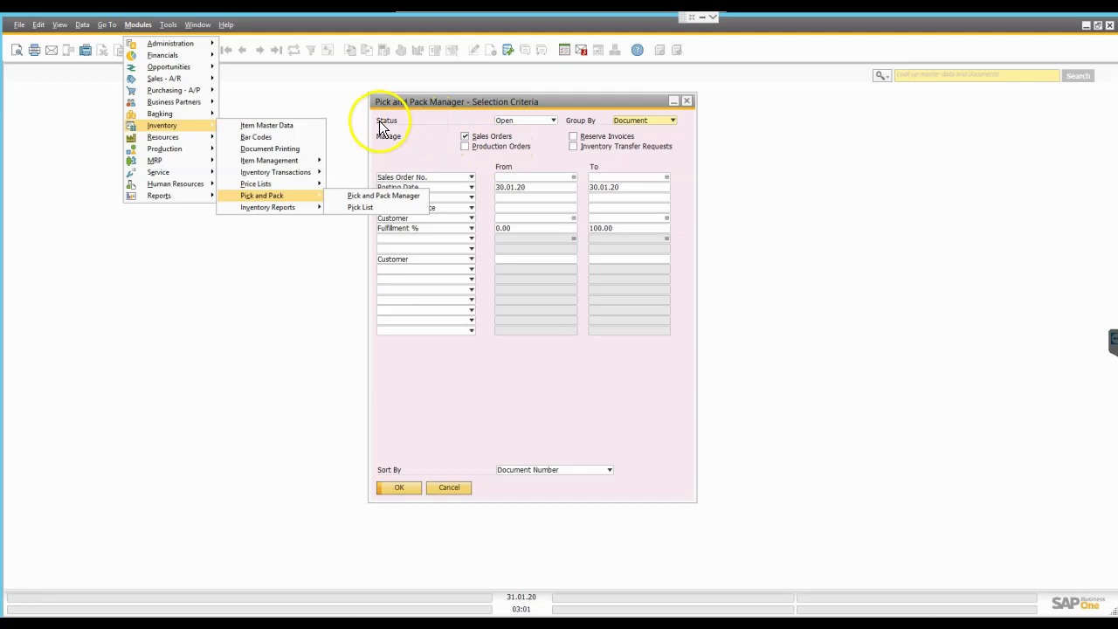
- Open the Pick and Pack Manager and keep the Status criterion at Open
left_click(520, 123)
left_click(519, 123)
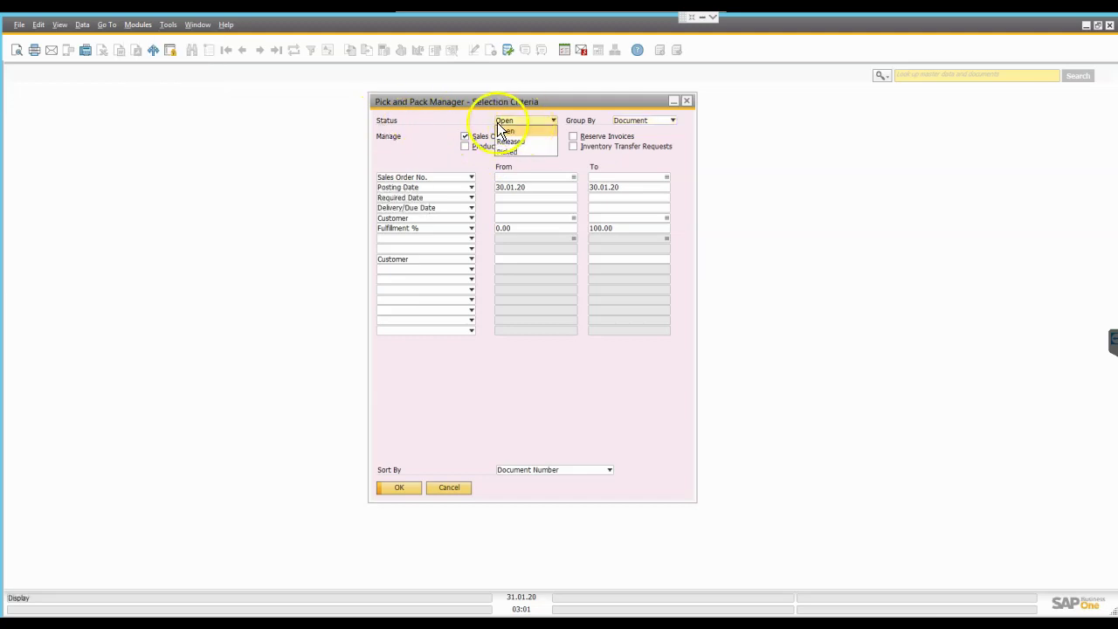
left_click(505, 122)
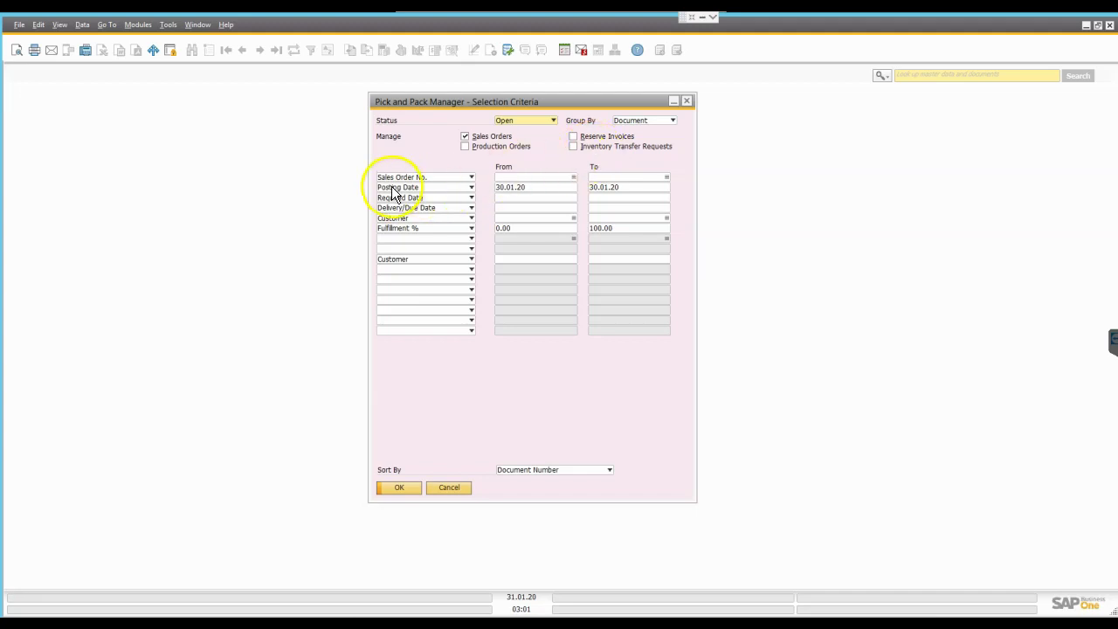
- Review the criteria fields without adding one, keeping the sort by Document Number
left_click(533, 178)
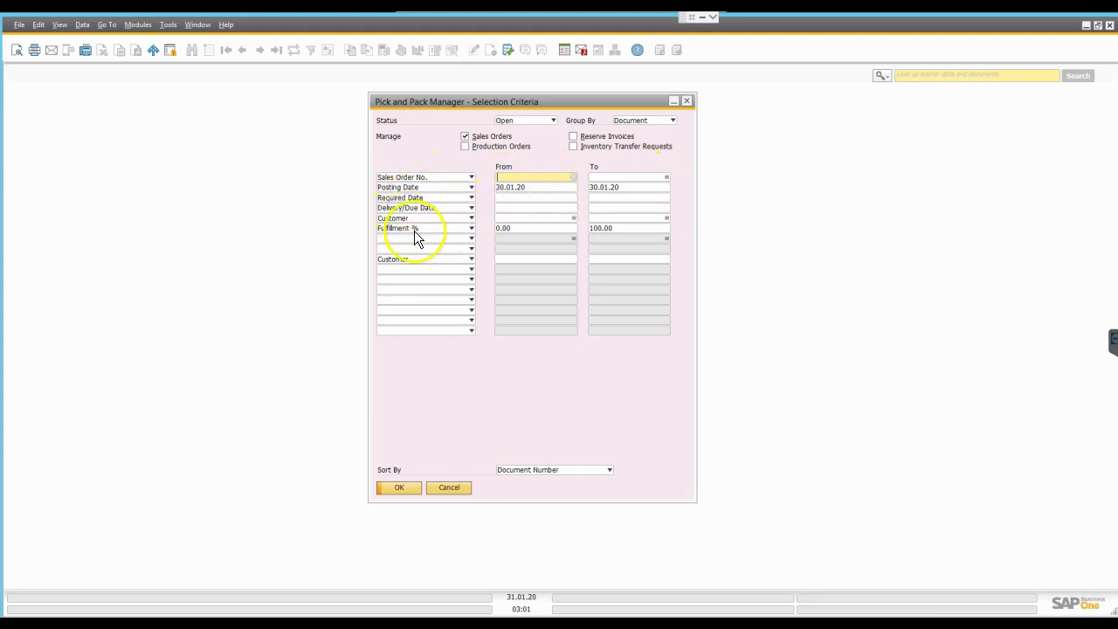
left_click(411, 270)
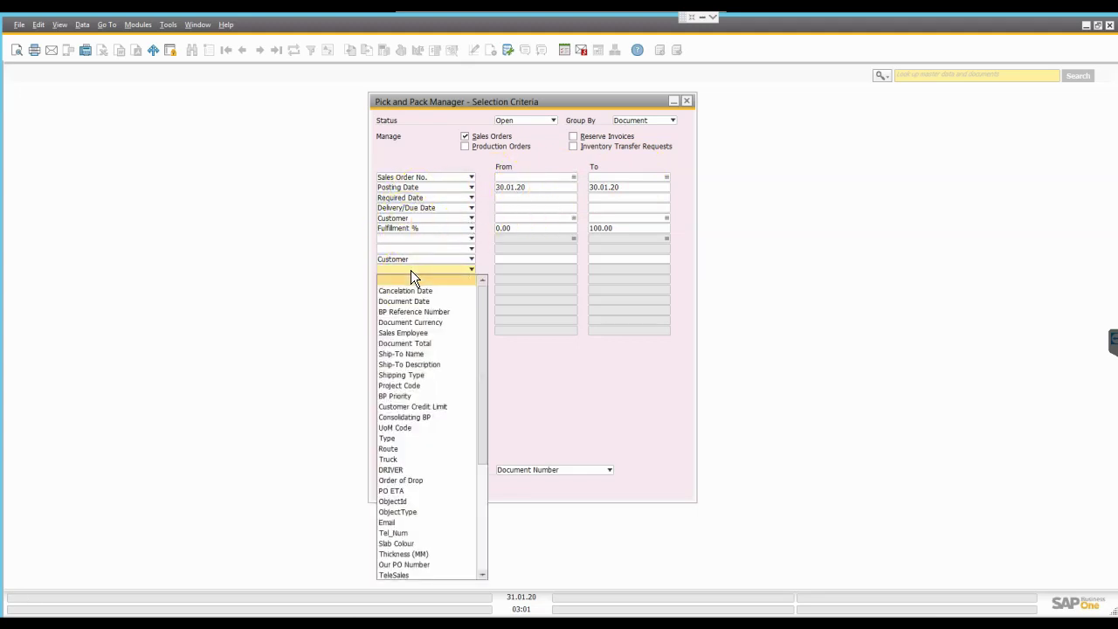
left_click_drag(484, 312, 454, 285)
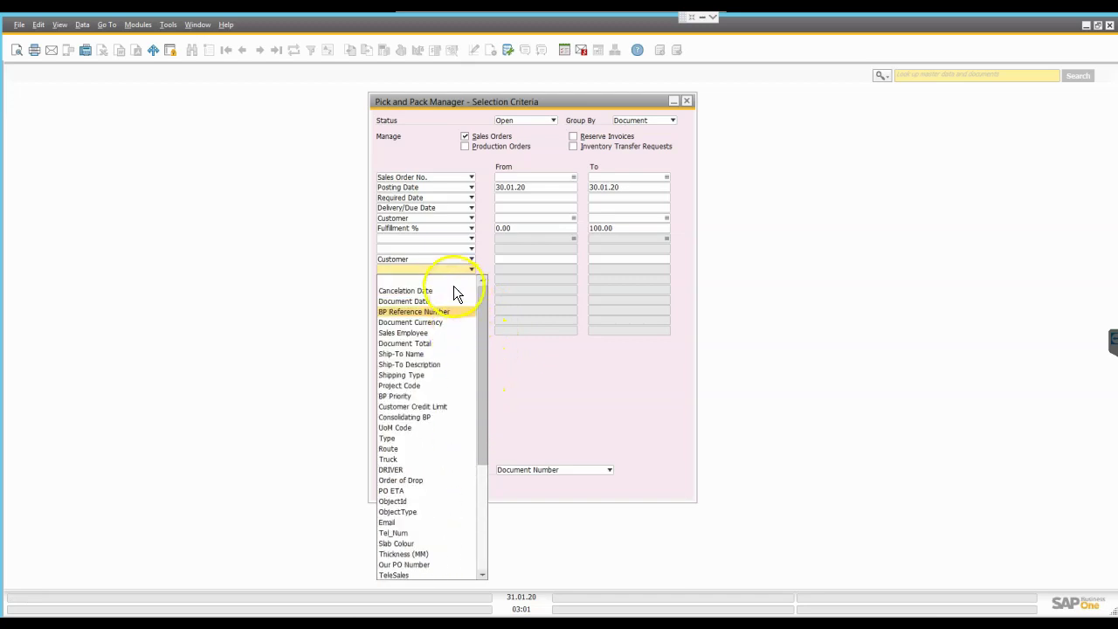
left_click(341, 266)
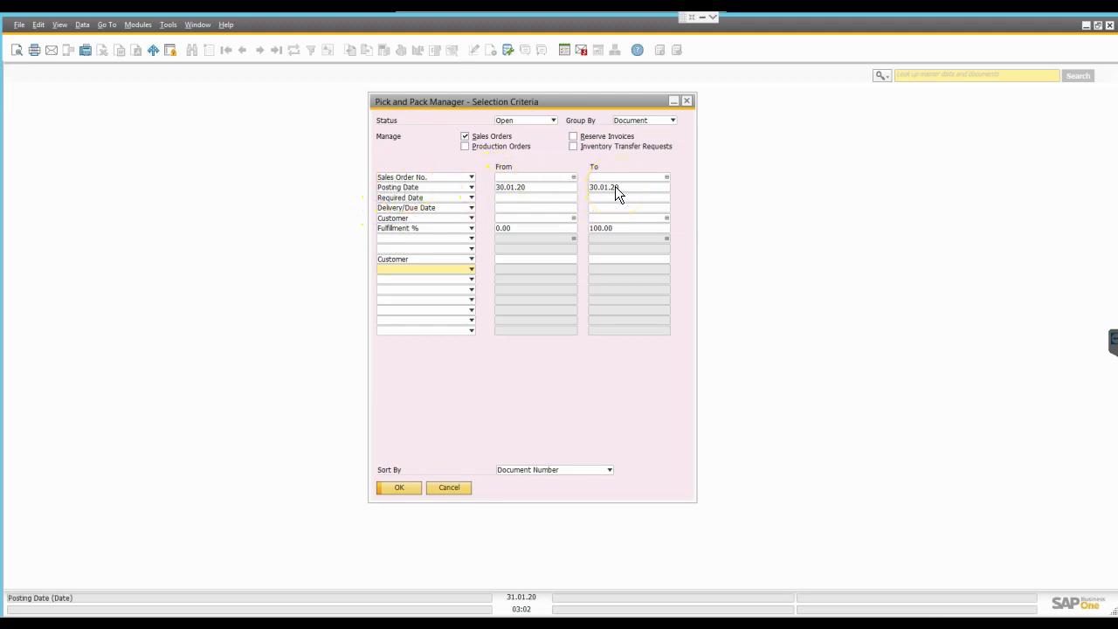
left_click(527, 472)
left_click(505, 474)
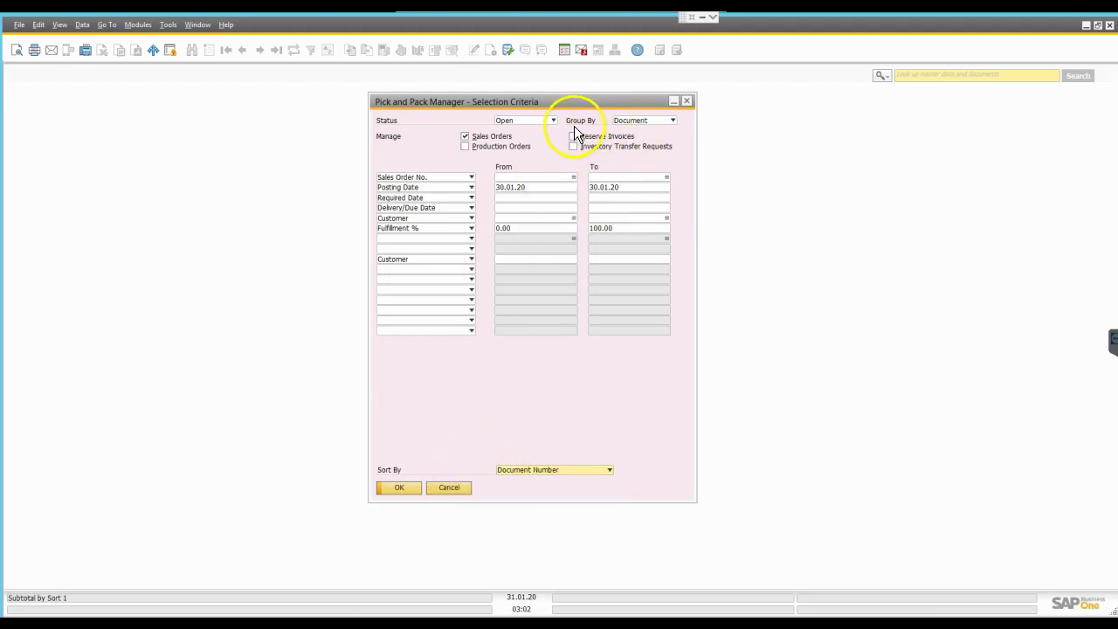
- List the open sales orders and expand order 157234 to show its item lines
left_click(398, 487)
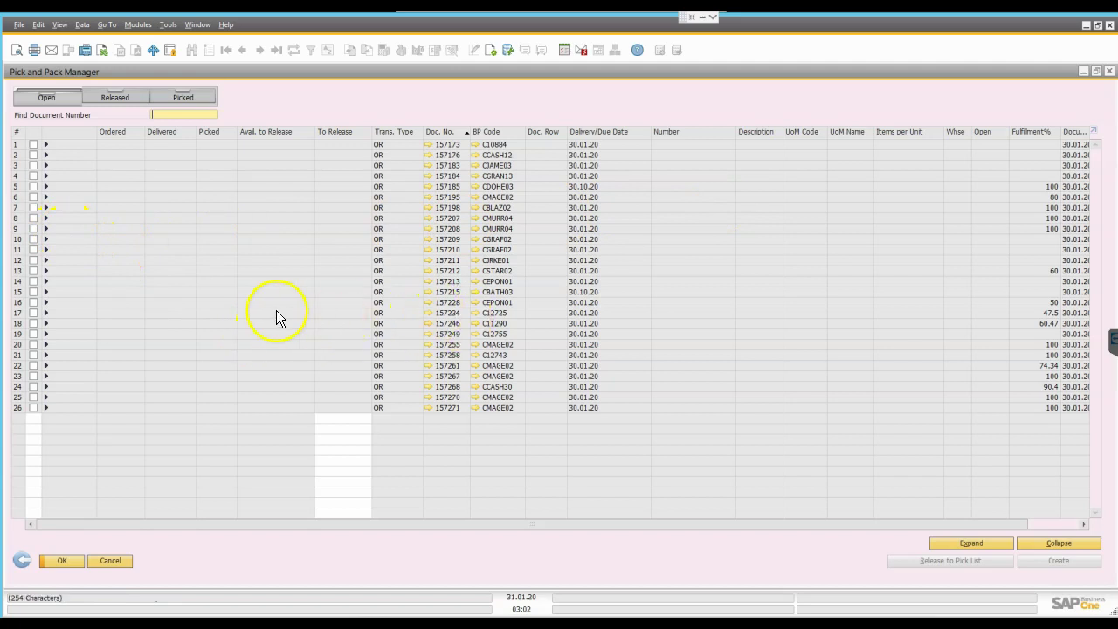
left_click(46, 314)
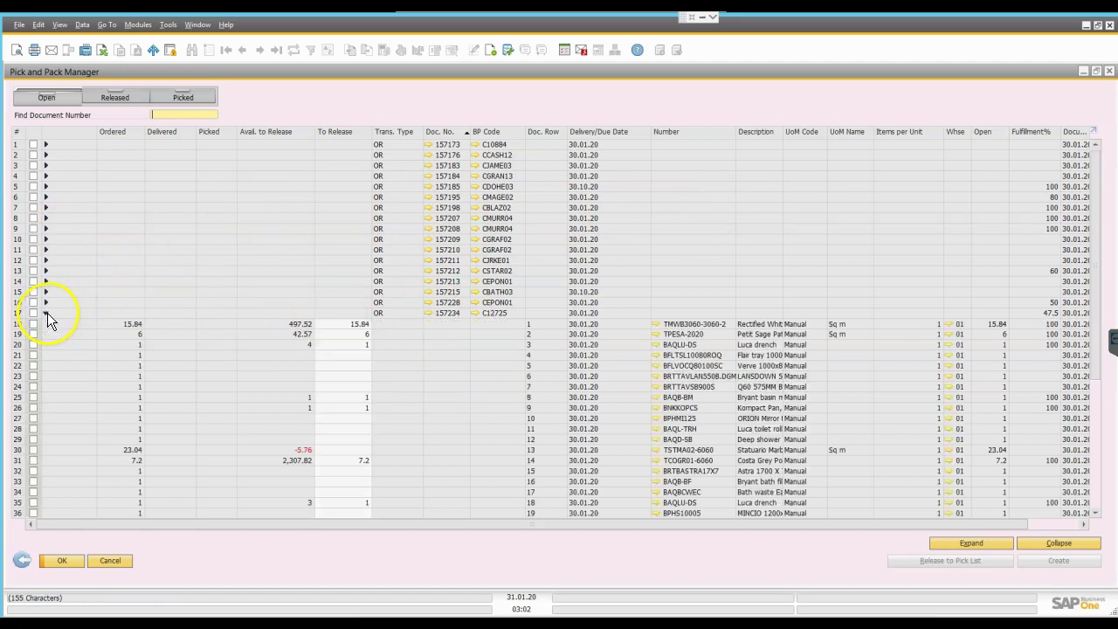
scroll(449, 287, "down", 2)
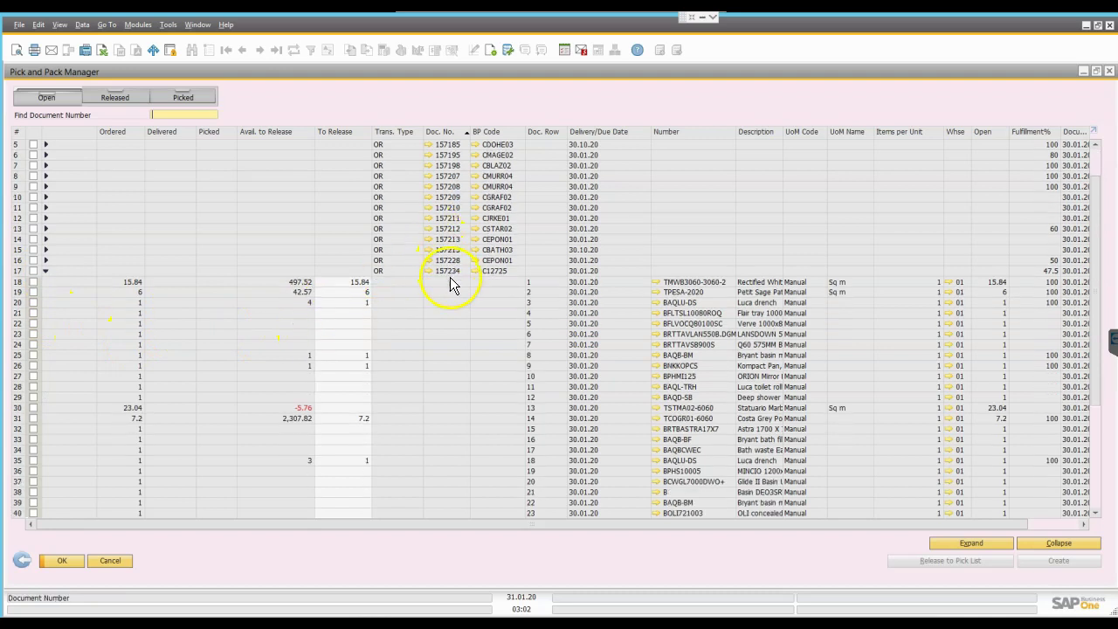
scroll(454, 287, "down", 3)
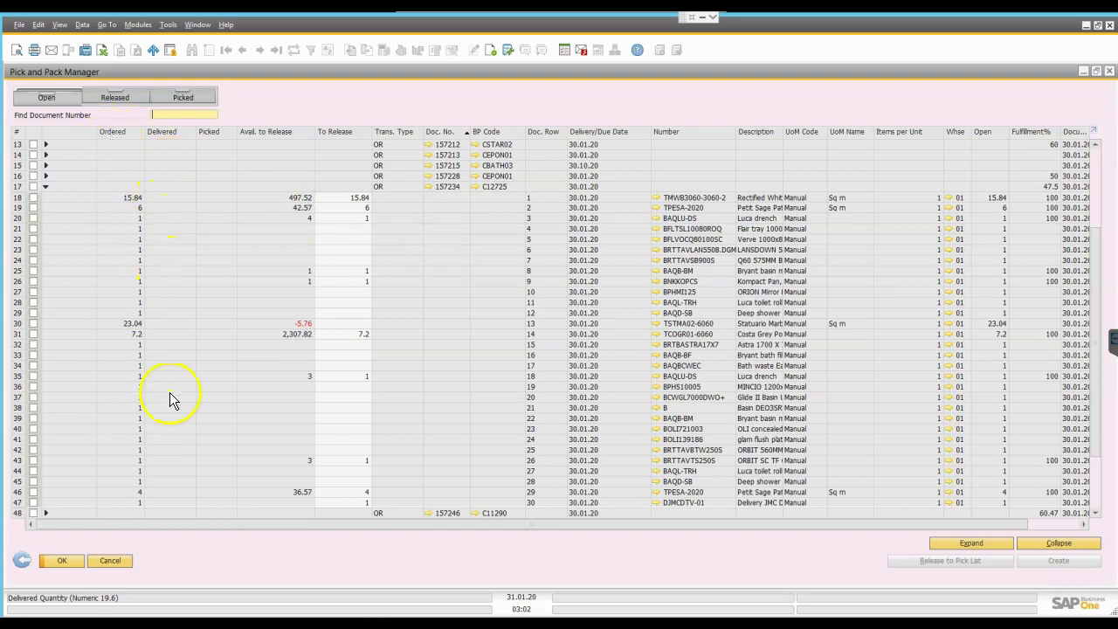
left_click(288, 215)
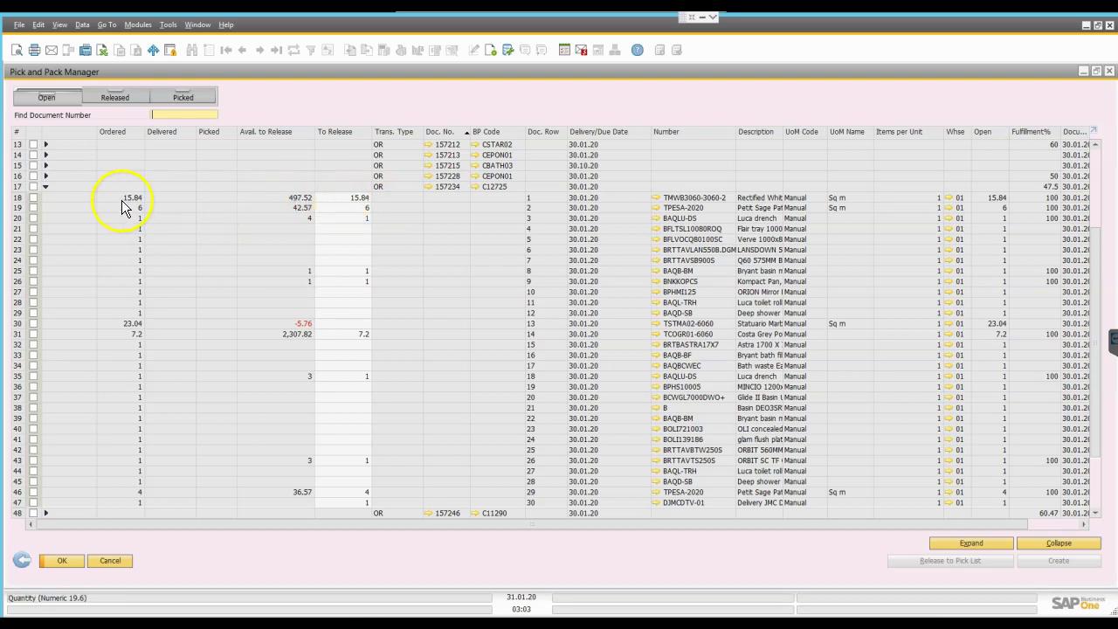
- Edit the To Release quantities on rows 18, 19 and 22, setting line 2 to 6
left_click(371, 199)
left_click(362, 207)
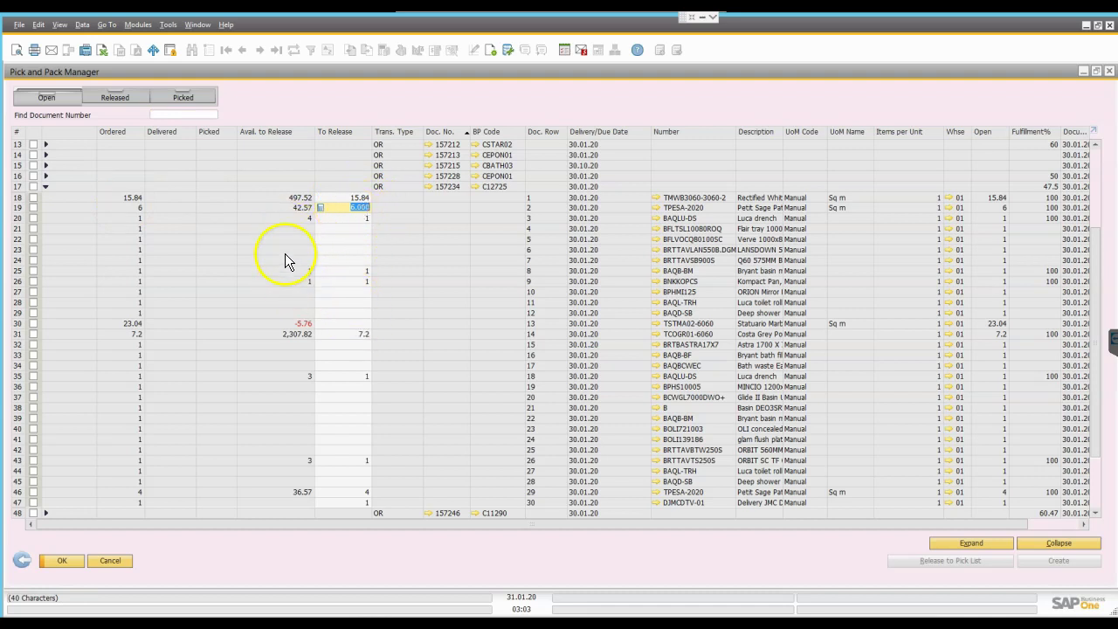
scroll(352, 246, "down", 4)
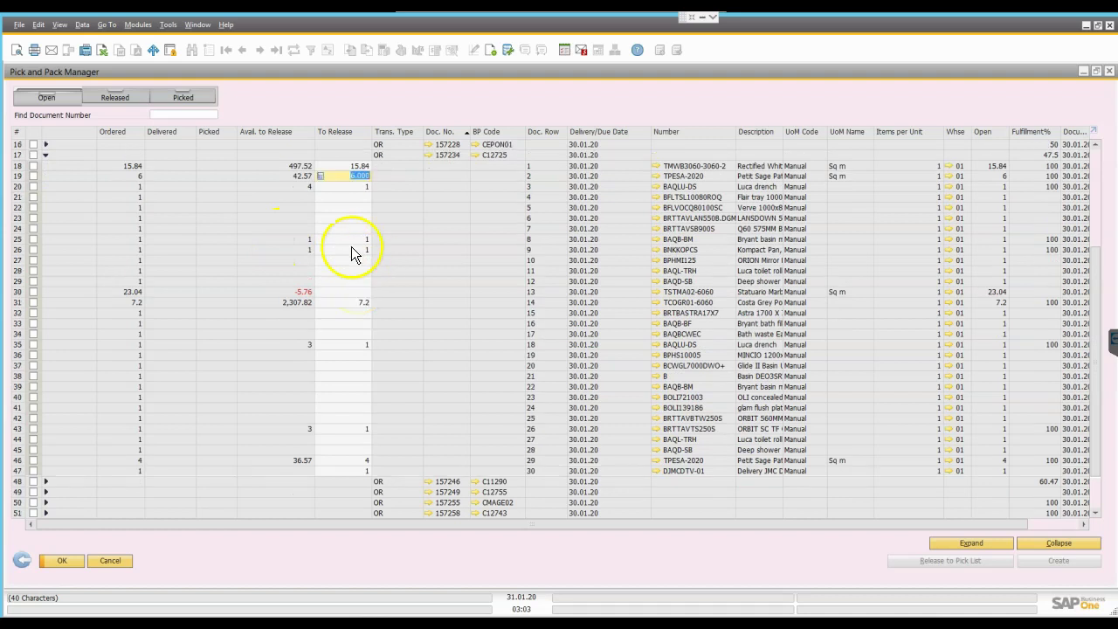
left_click(280, 282)
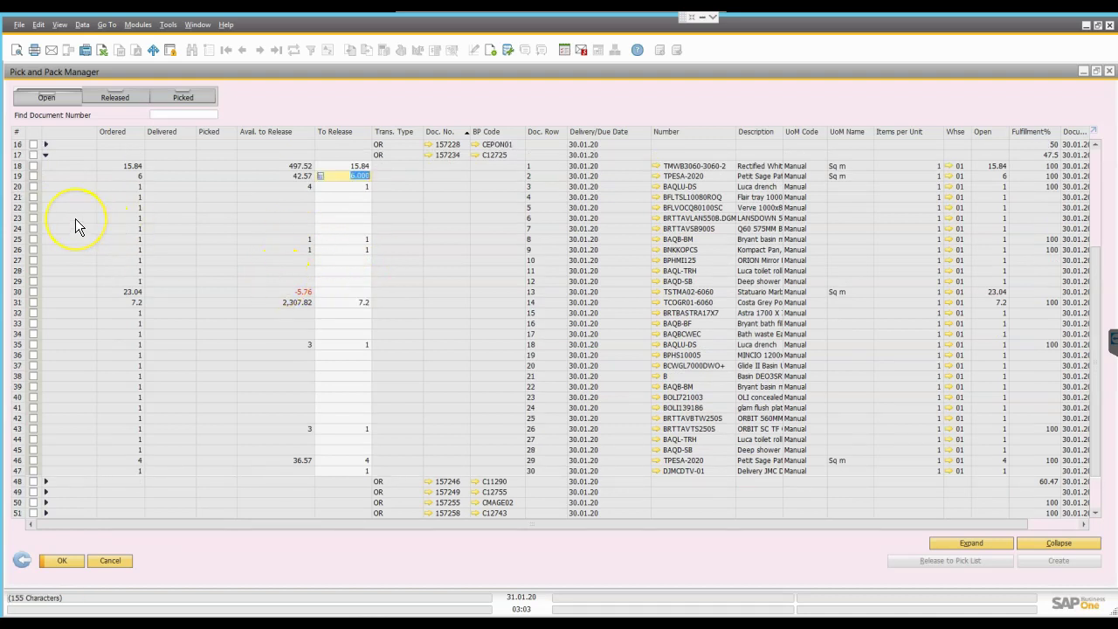
left_click(359, 207)
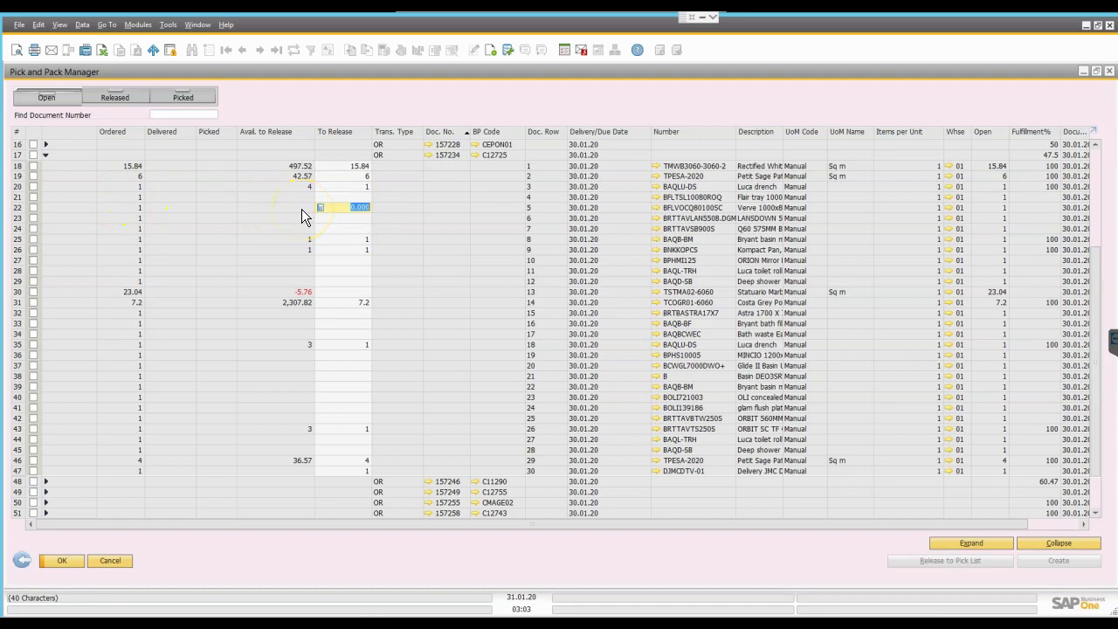
- Tick order line 18, then return to the selection criteria, discarding the current selection
left_click(33, 165)
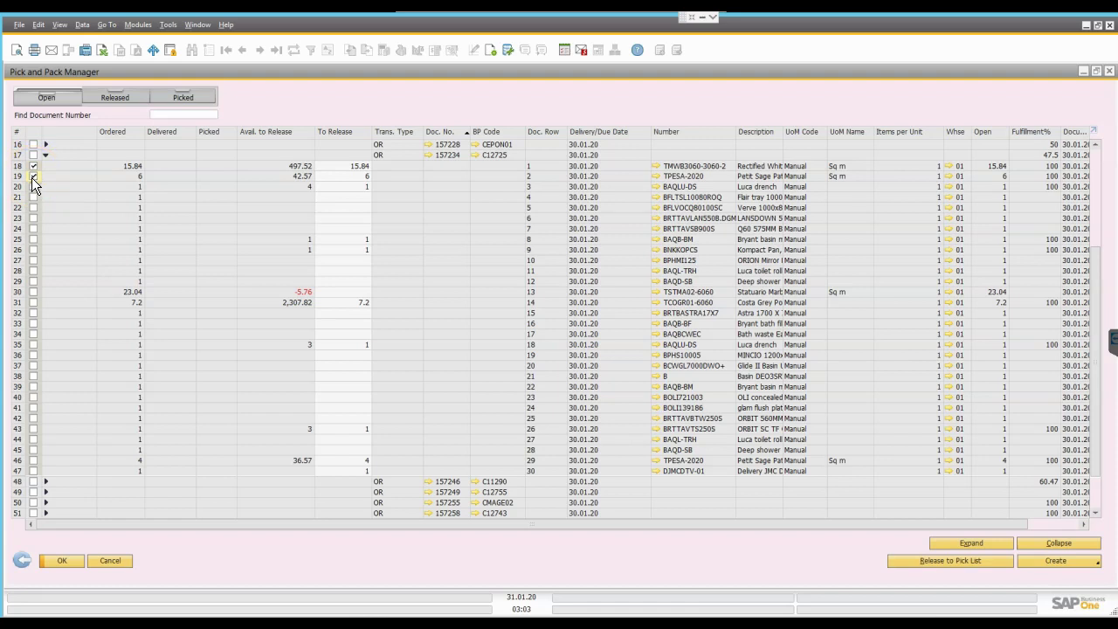
left_click(22, 560)
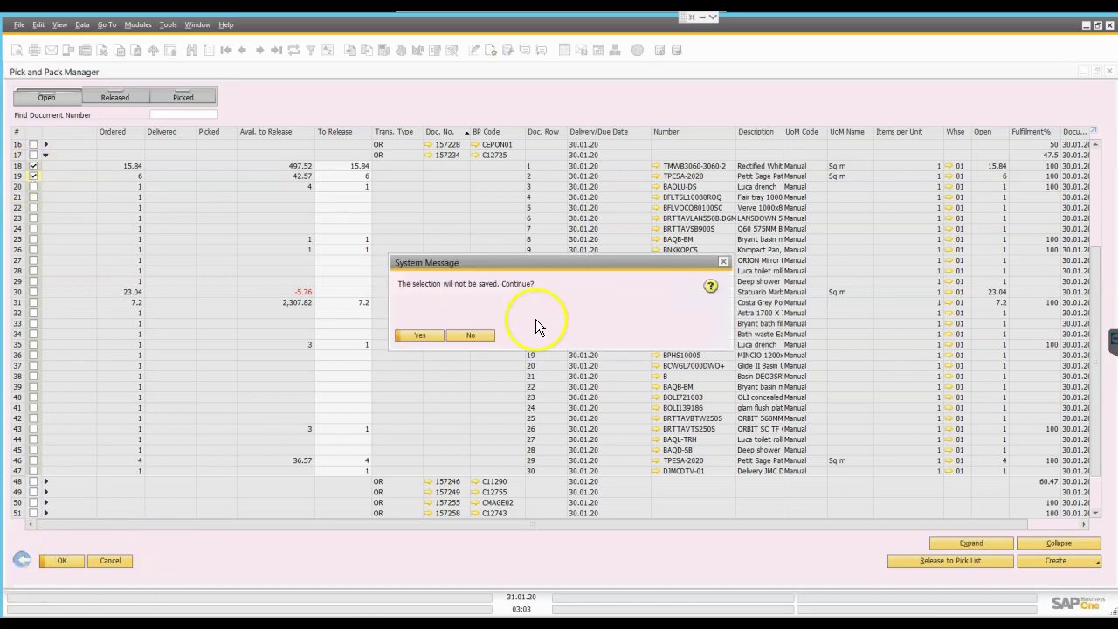
left_click(434, 336)
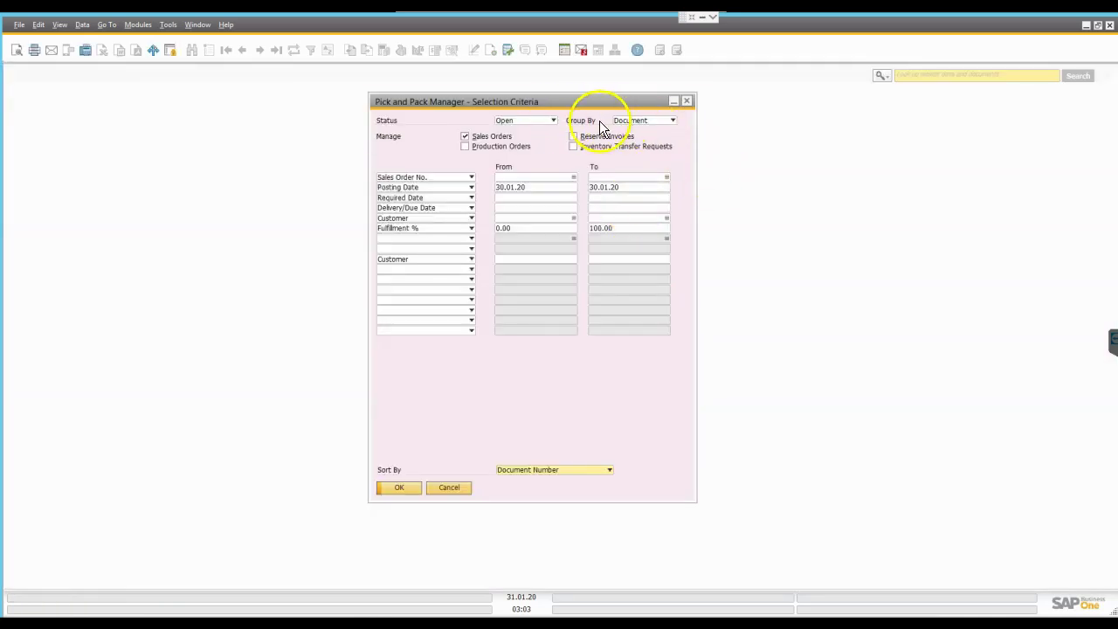
- Set Group By to None, review warehouses 01, 99, CO and GR, and rerun the search
left_click(642, 122)
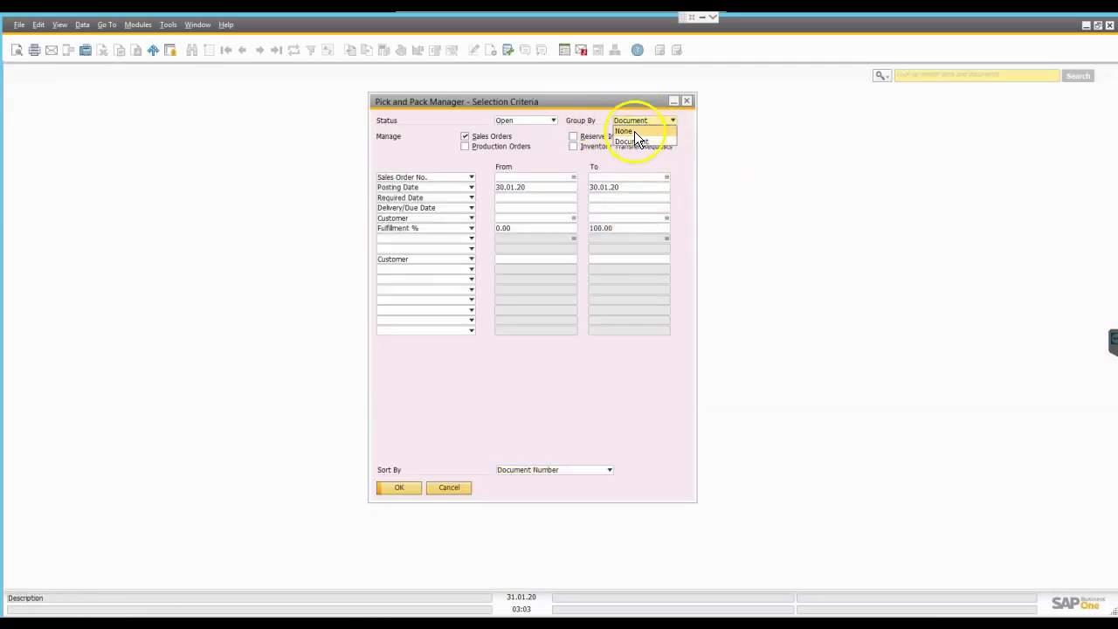
left_click(634, 131)
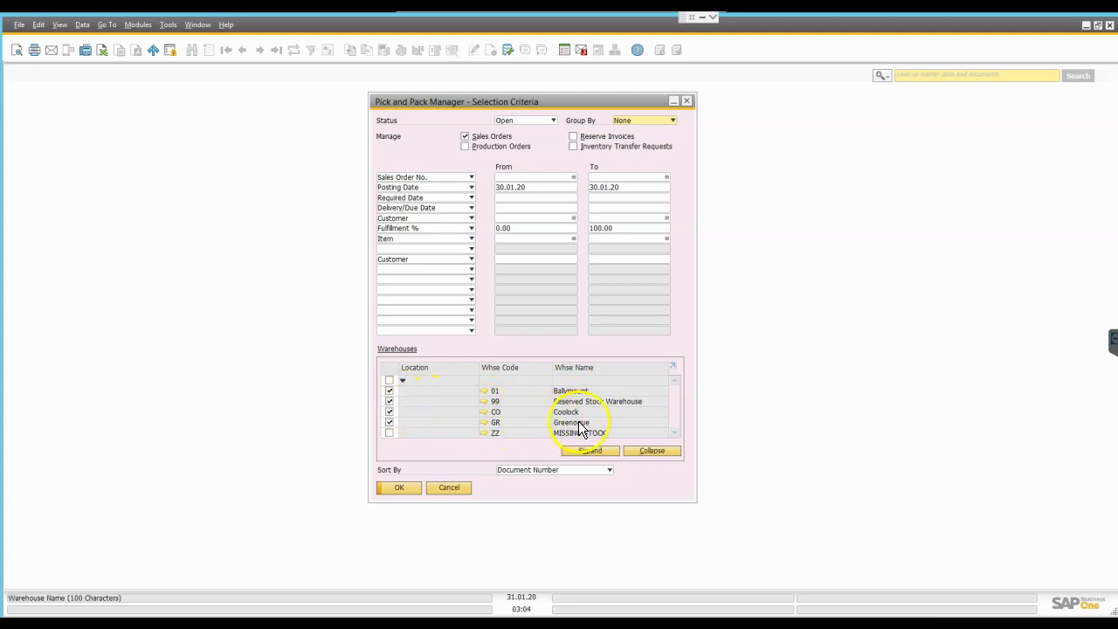
left_click(402, 270)
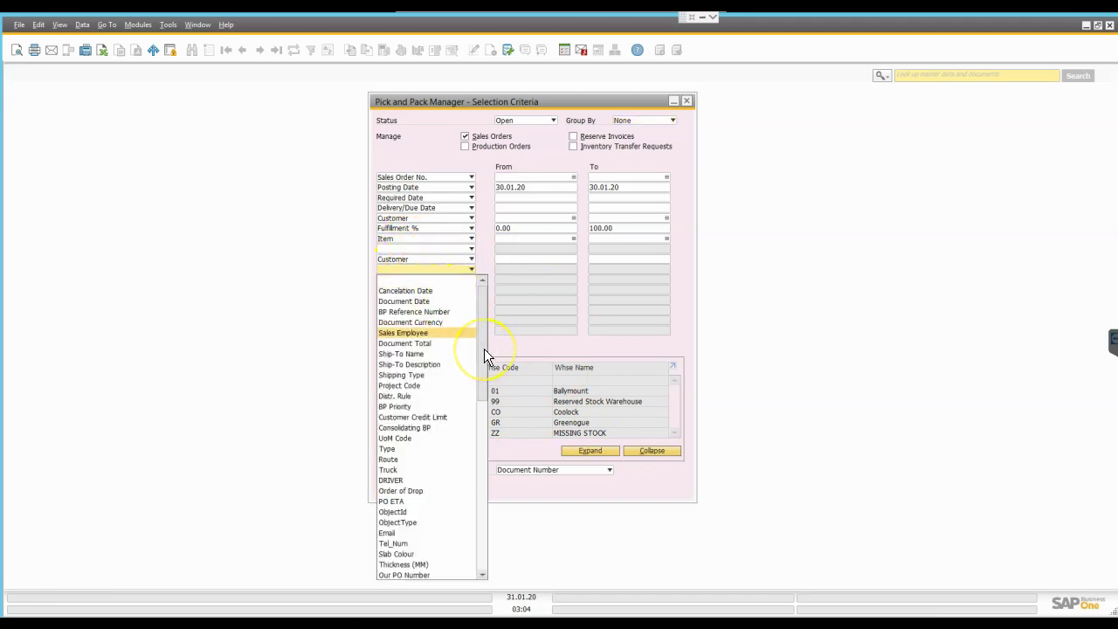
left_click_drag(486, 356, 487, 446)
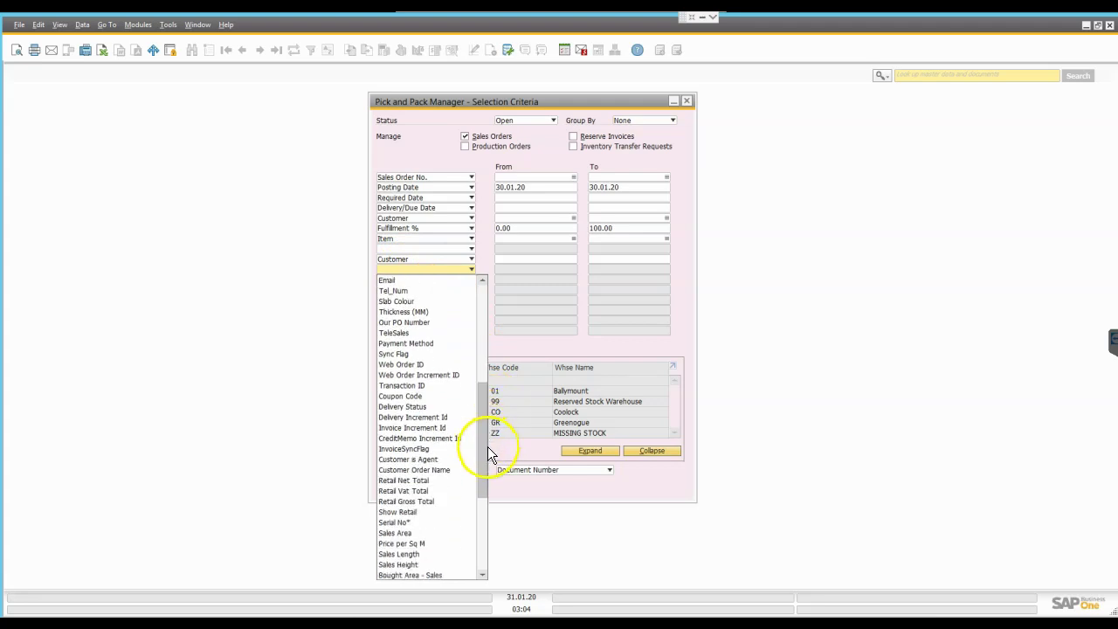
left_click(411, 491)
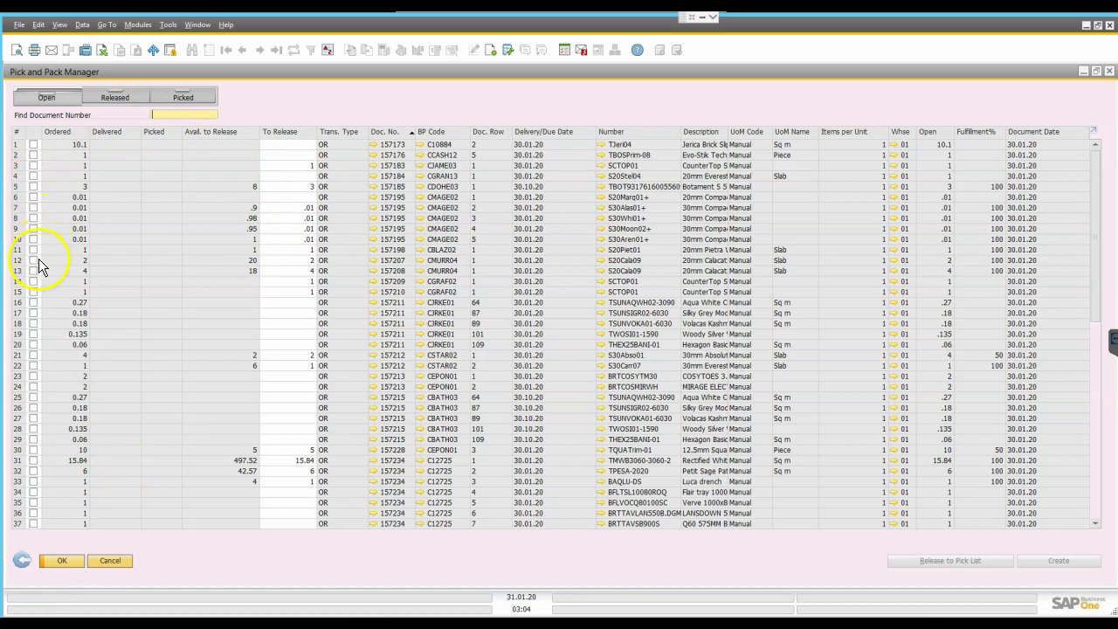
- Regroup the open orders by Document, rerun the search and expand order 157234
left_click(21, 560)
left_click(652, 123)
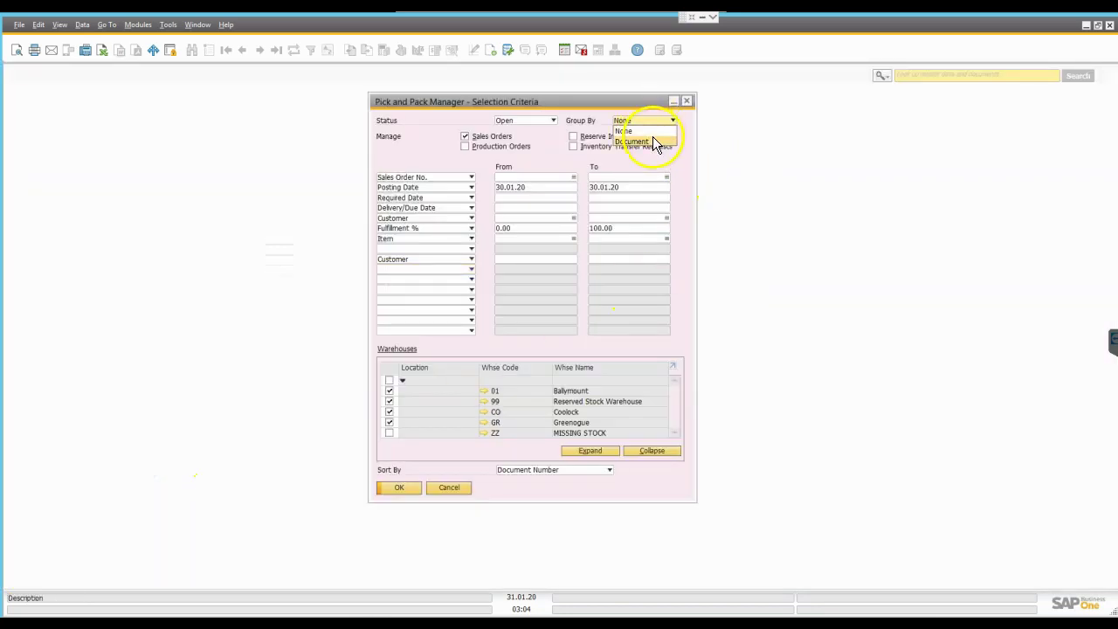
left_click(653, 136)
left_click(401, 486)
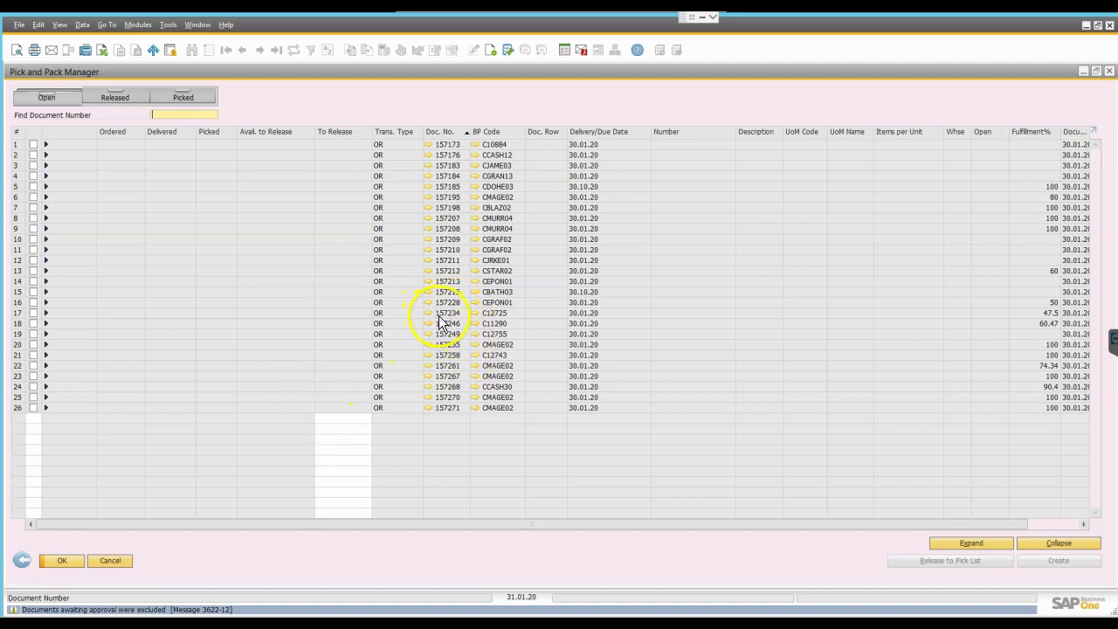
left_click(46, 313)
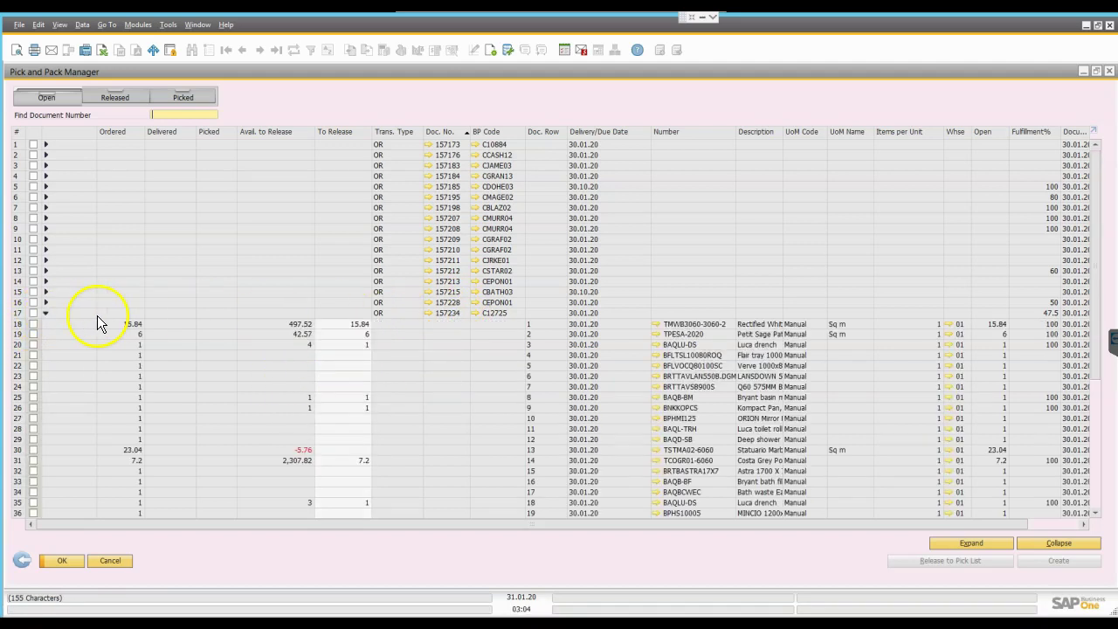
- Tick rows 18, 19, 20, 30 and 32 of order 157234 for release
scroll(282, 322, "down", 3)
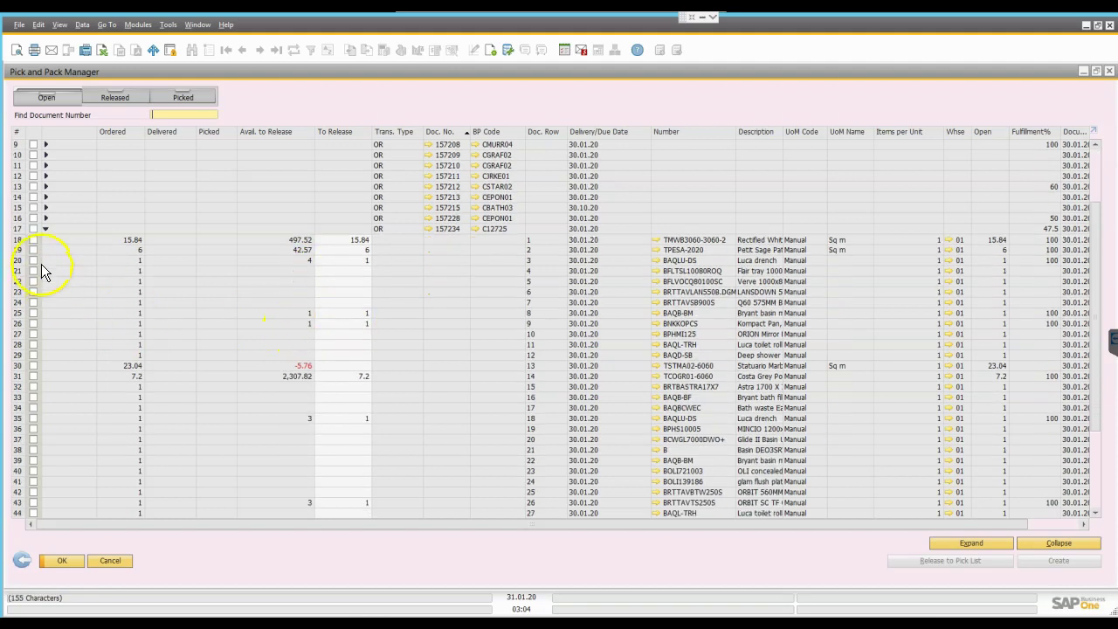
left_click(34, 250)
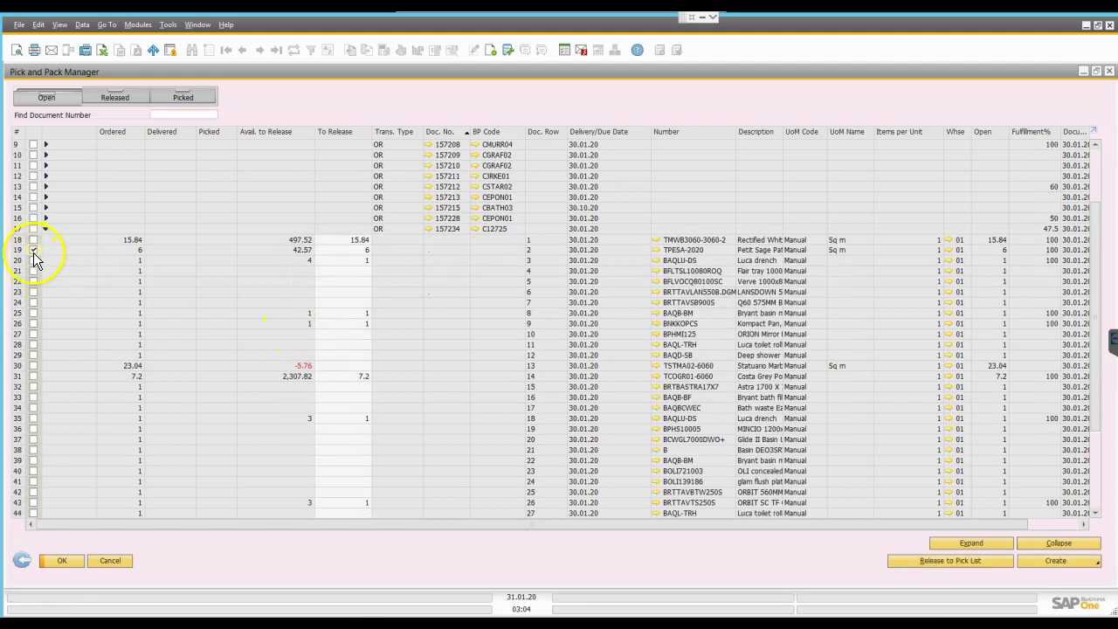
left_click(34, 239)
left_click(34, 260)
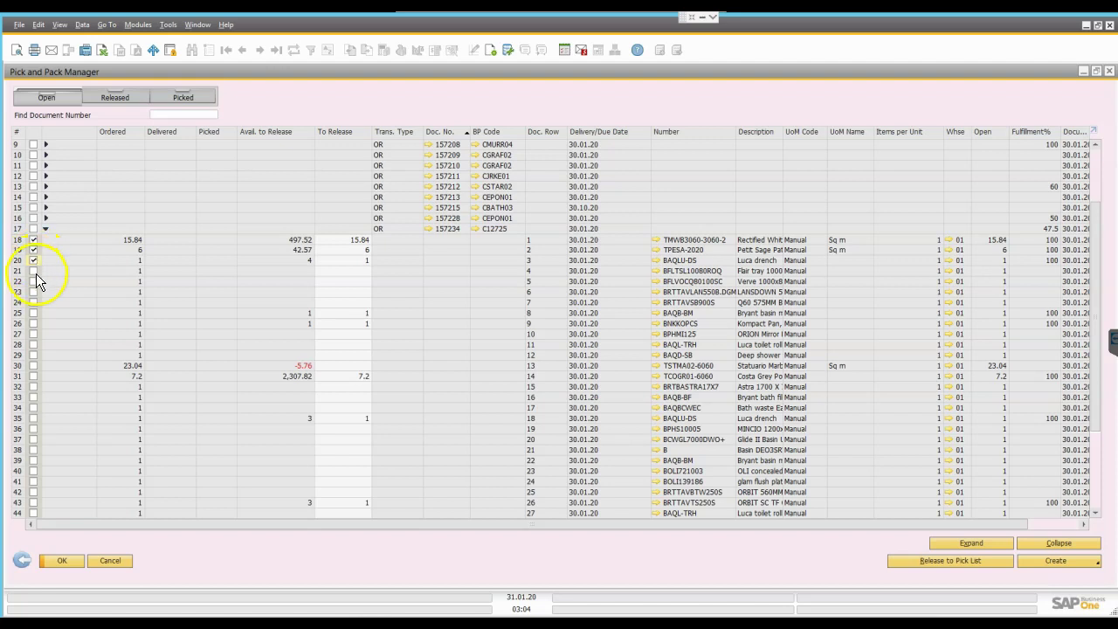
left_click(33, 365)
left_click(34, 386)
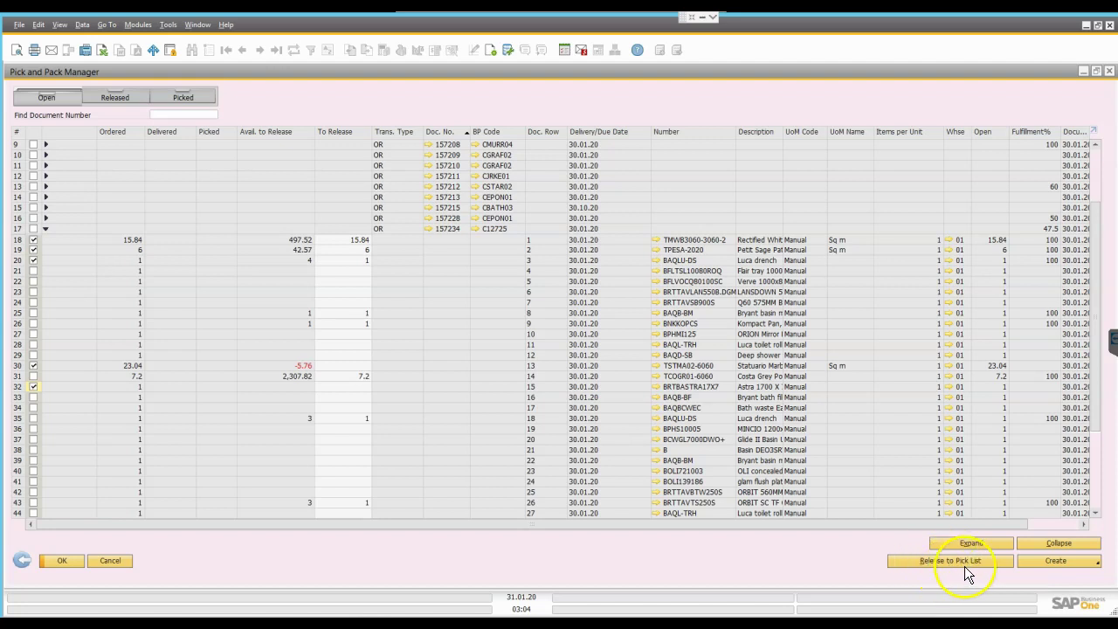
- Show the released pick lists 3604 through 3668 in Summary view, confirming the system message
left_click(114, 98)
key("Return")
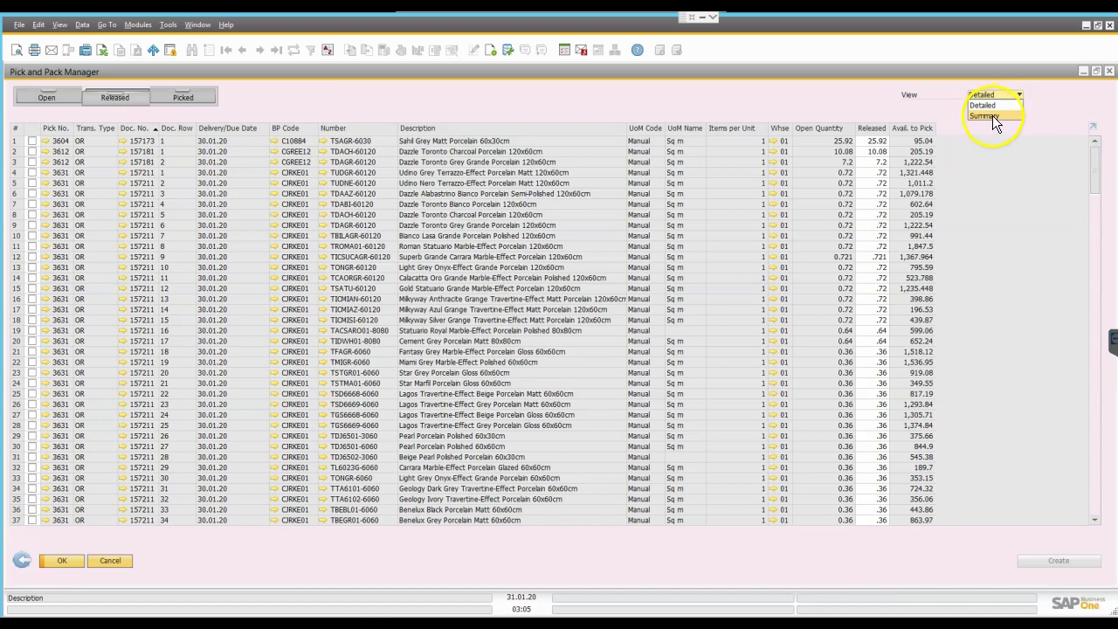
left_click(992, 115)
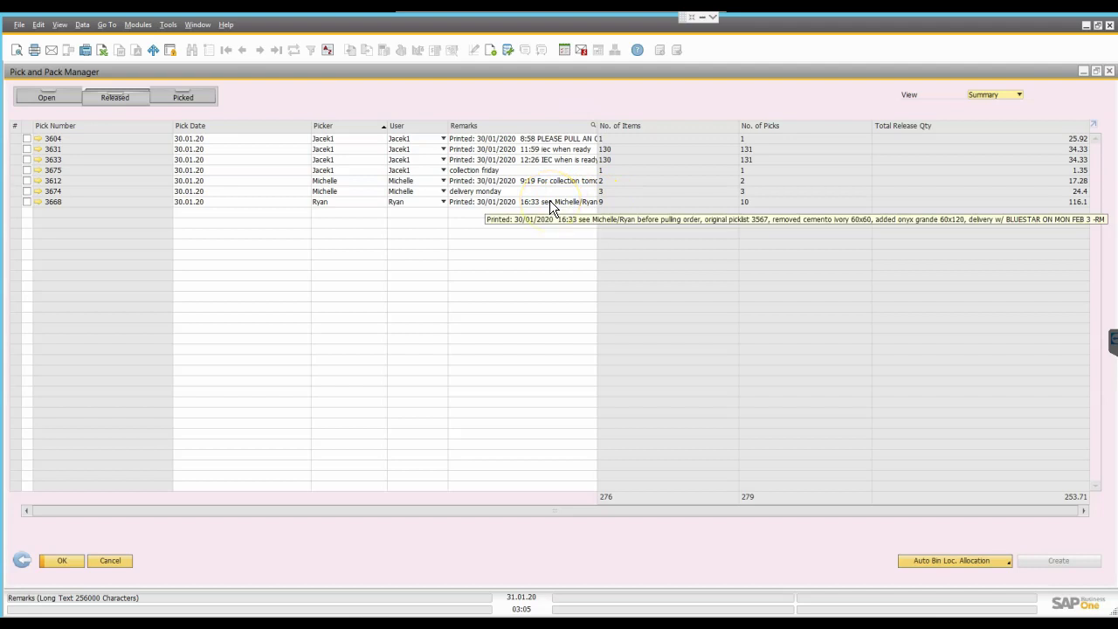
- Open pick list 3668 for sales order 157254, close it, and reopen it
left_click(38, 201)
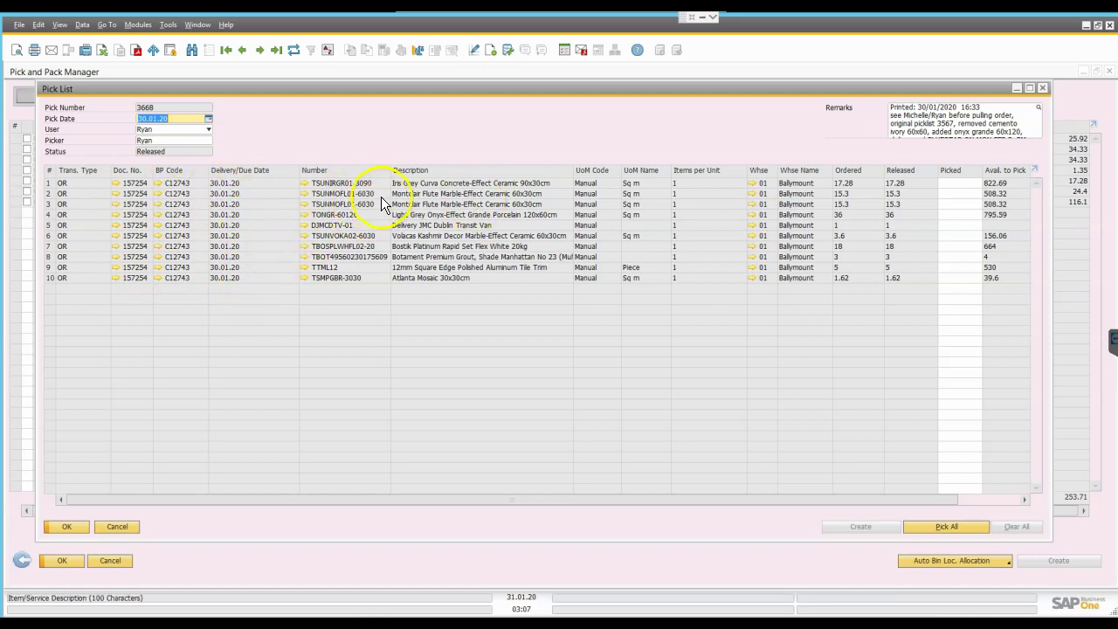
left_click(126, 528)
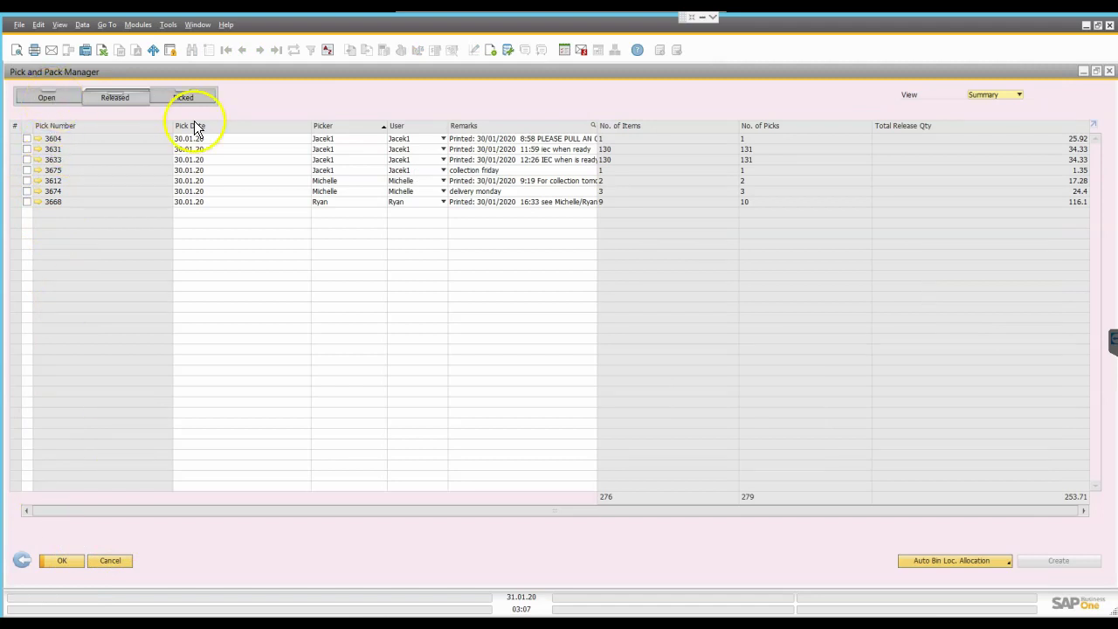
left_click(36, 200)
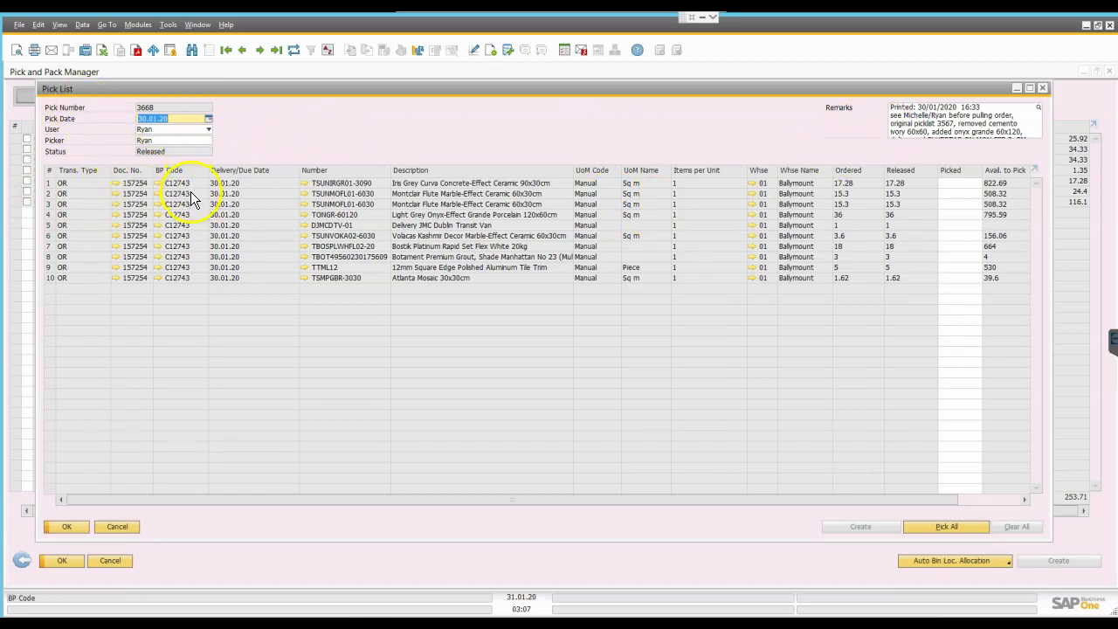
- Edit pick list 3668's Remarks, then cancel to discard the change
left_click(1037, 114)
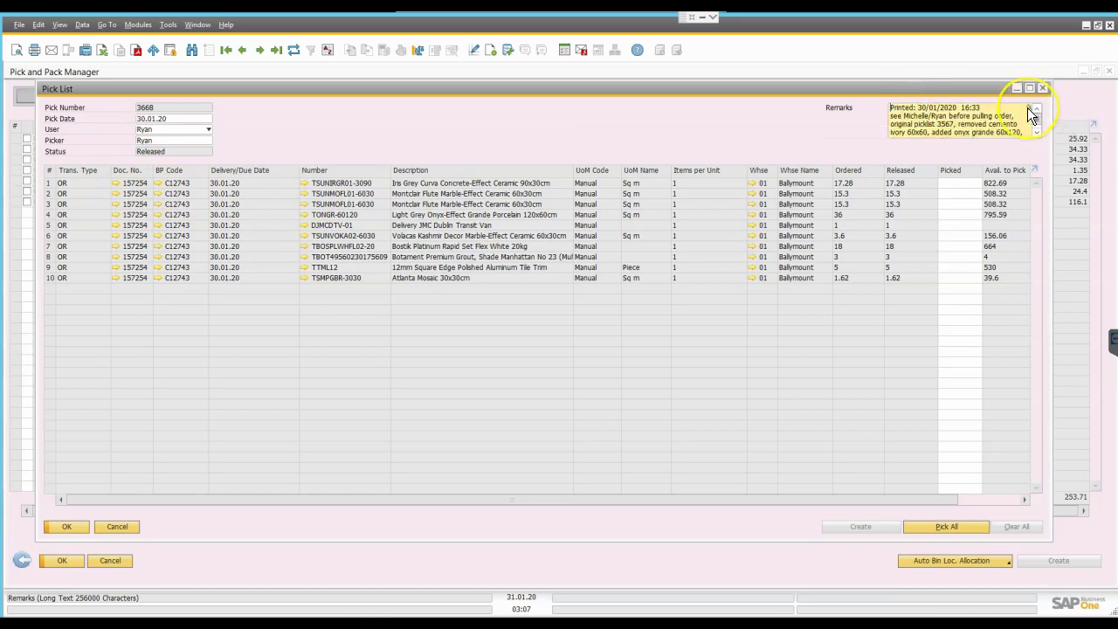
left_click(1027, 107)
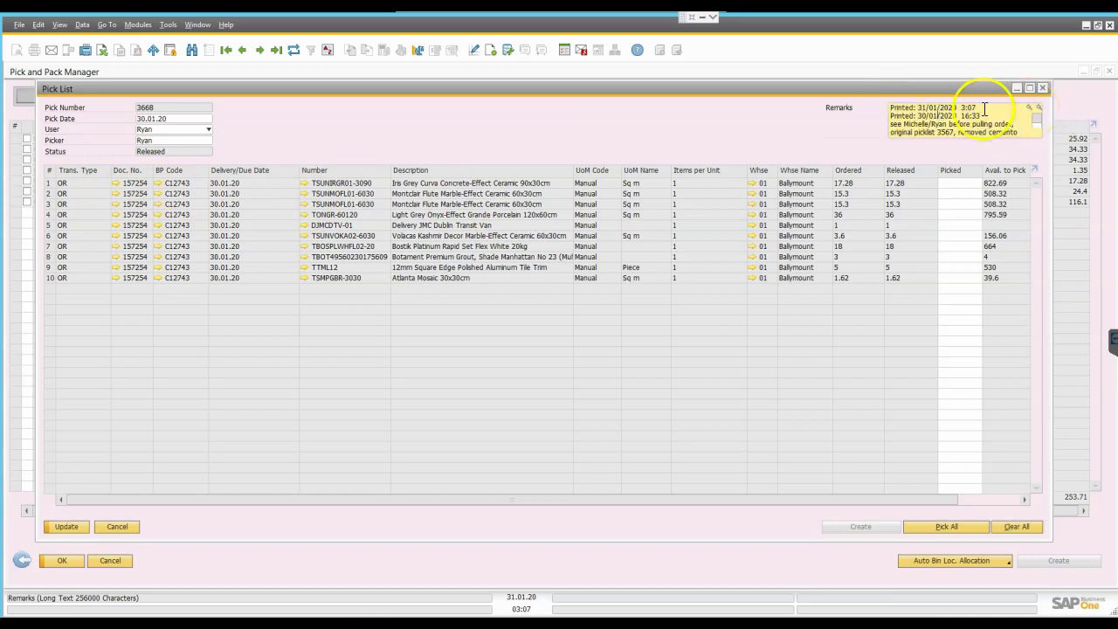
left_click_drag(984, 108, 820, 106)
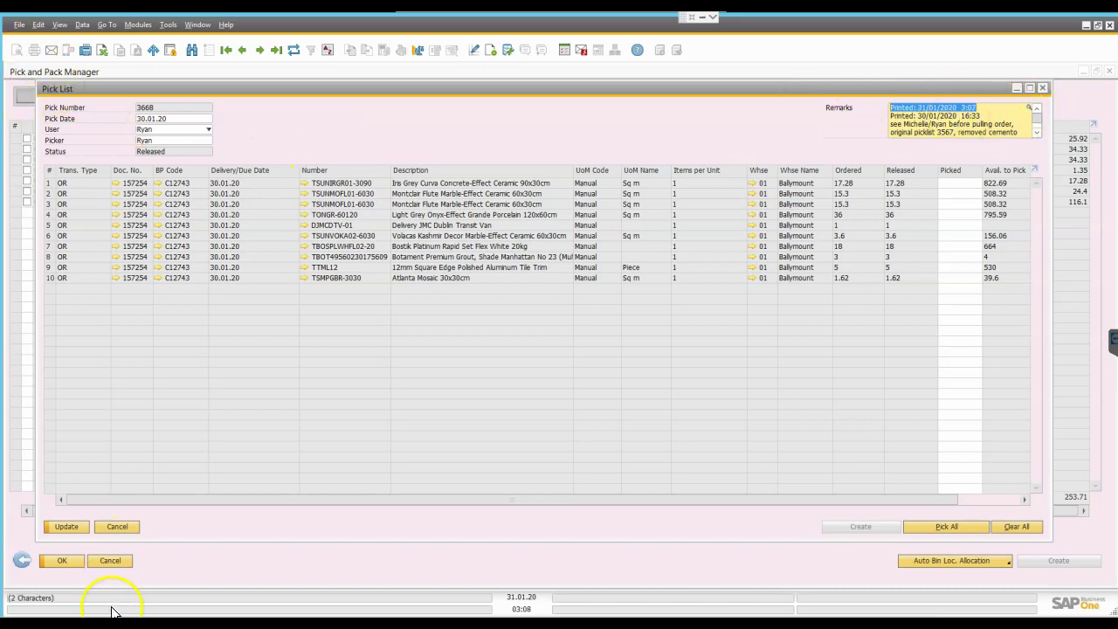
left_click(117, 526)
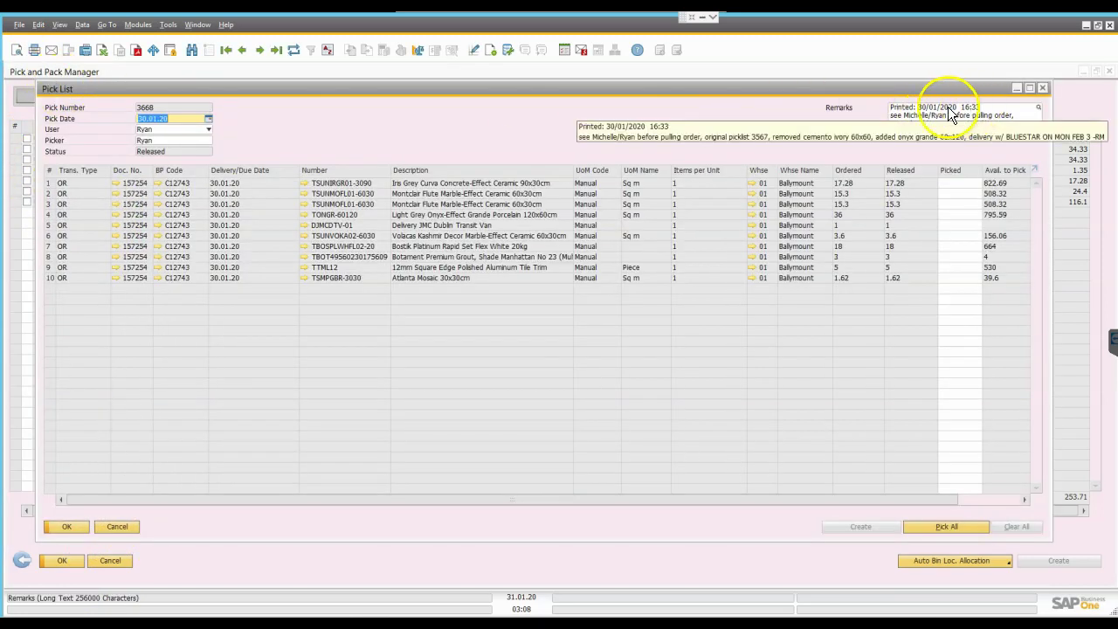
left_click(16, 53)
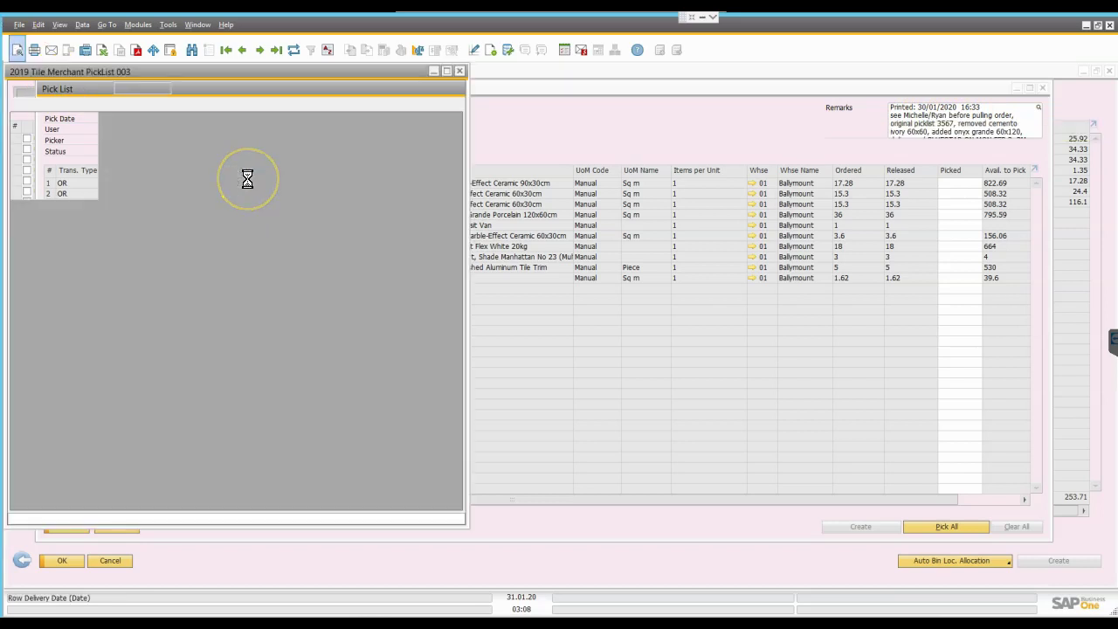
left_click_drag(466, 522, 456, 585)
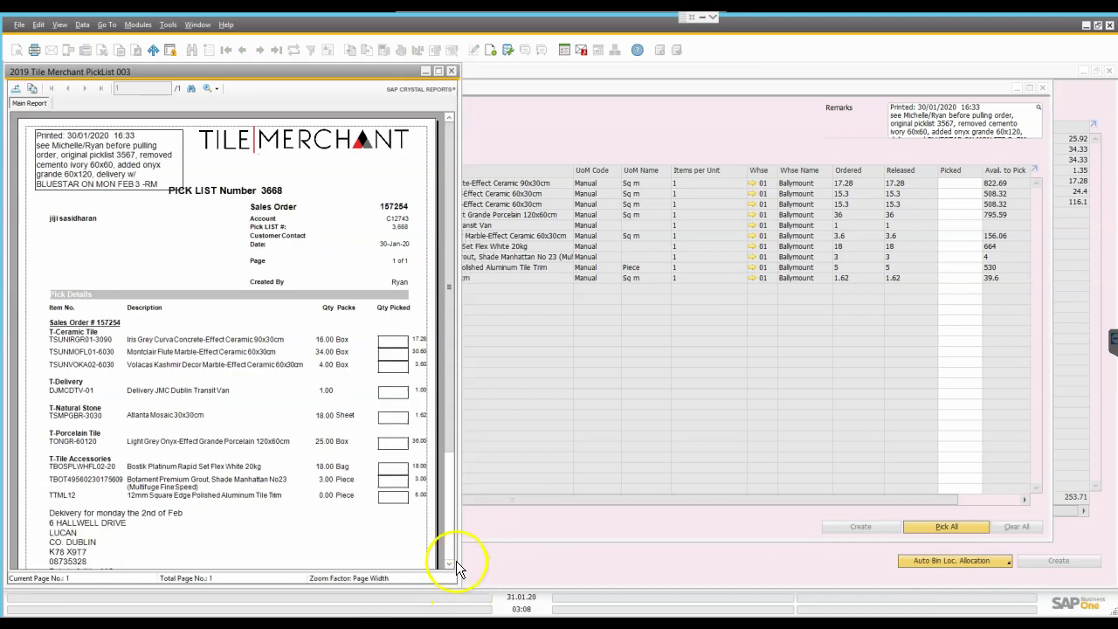
left_click(63, 333)
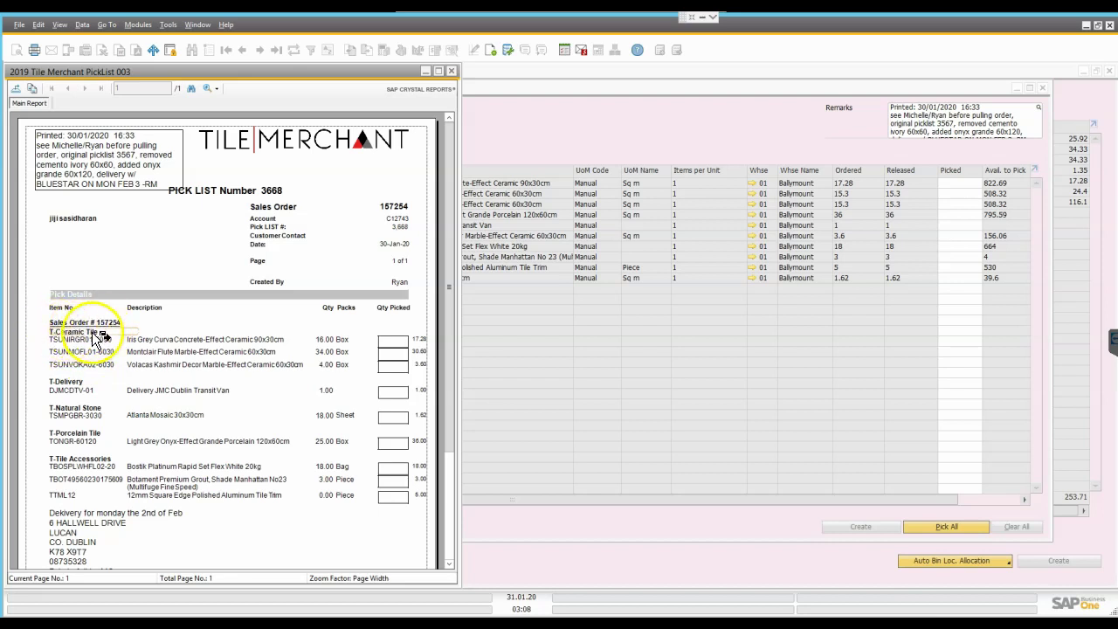
left_click(70, 436)
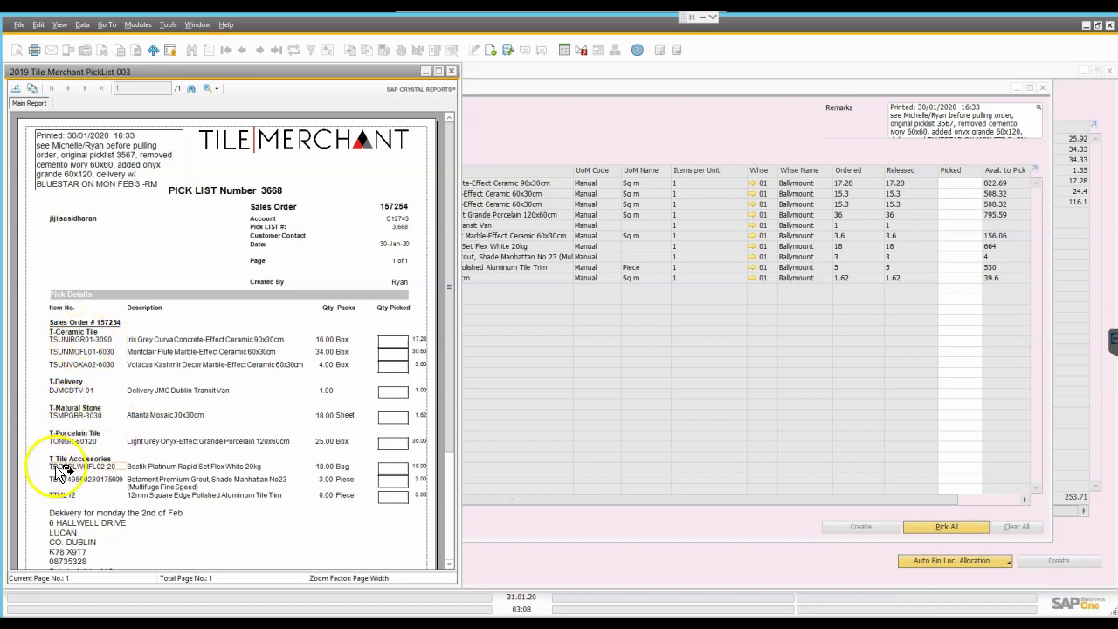
left_click(87, 513)
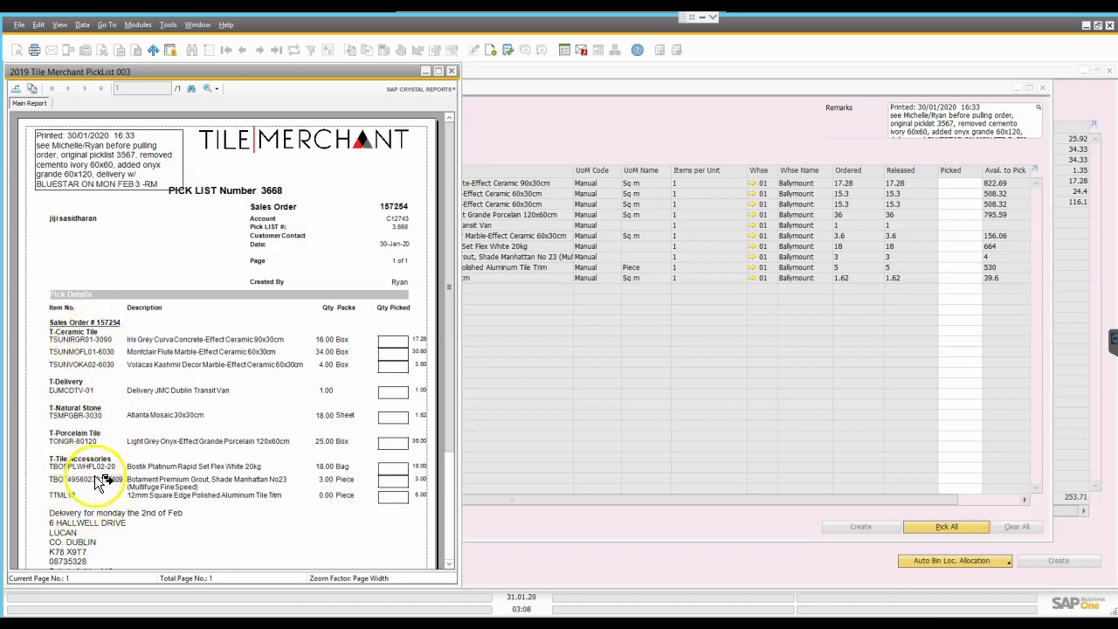
left_click(84, 324)
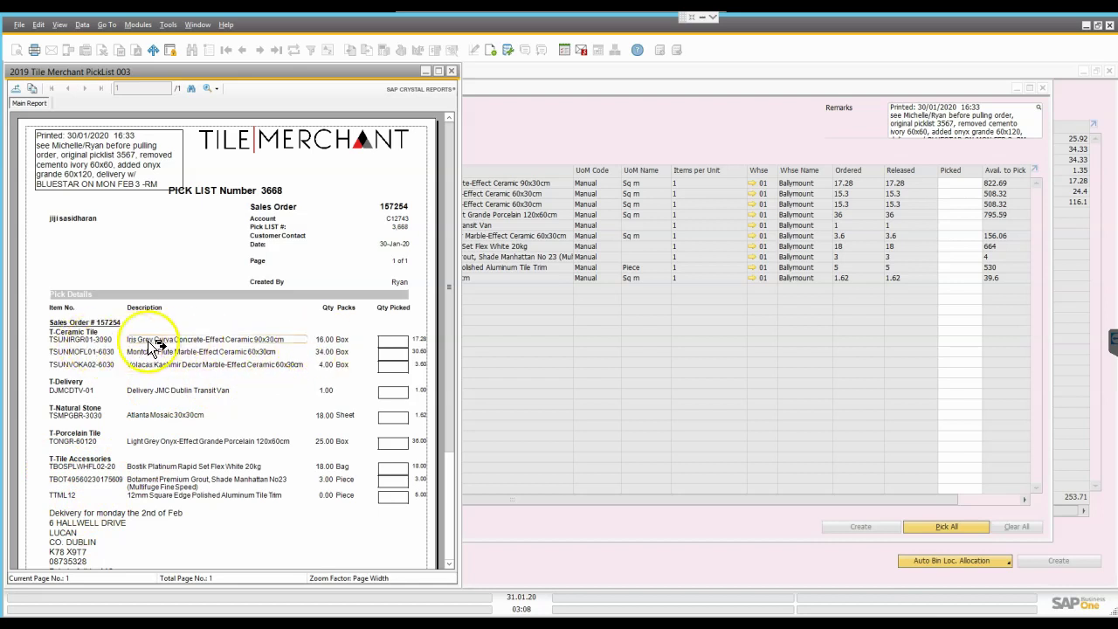
left_click(323, 341)
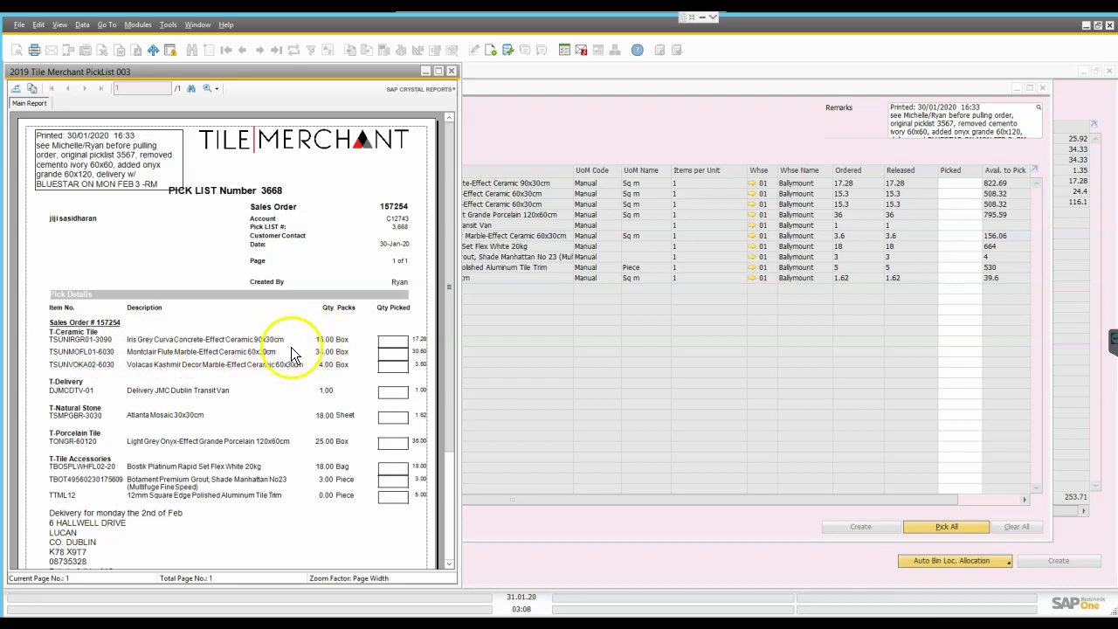
left_click(162, 355)
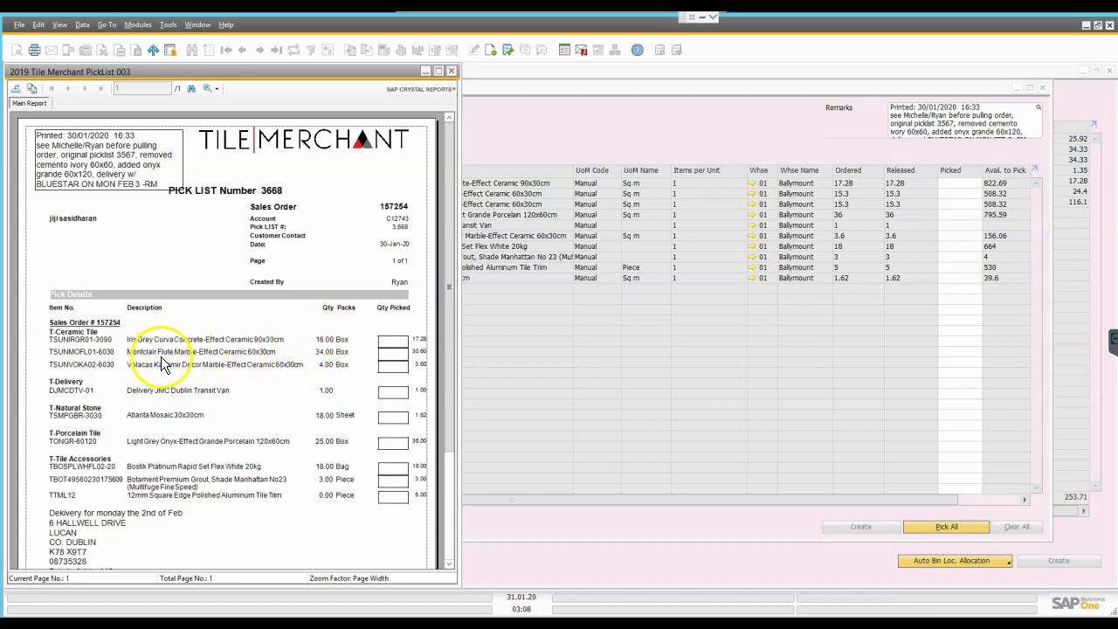
left_click(144, 402)
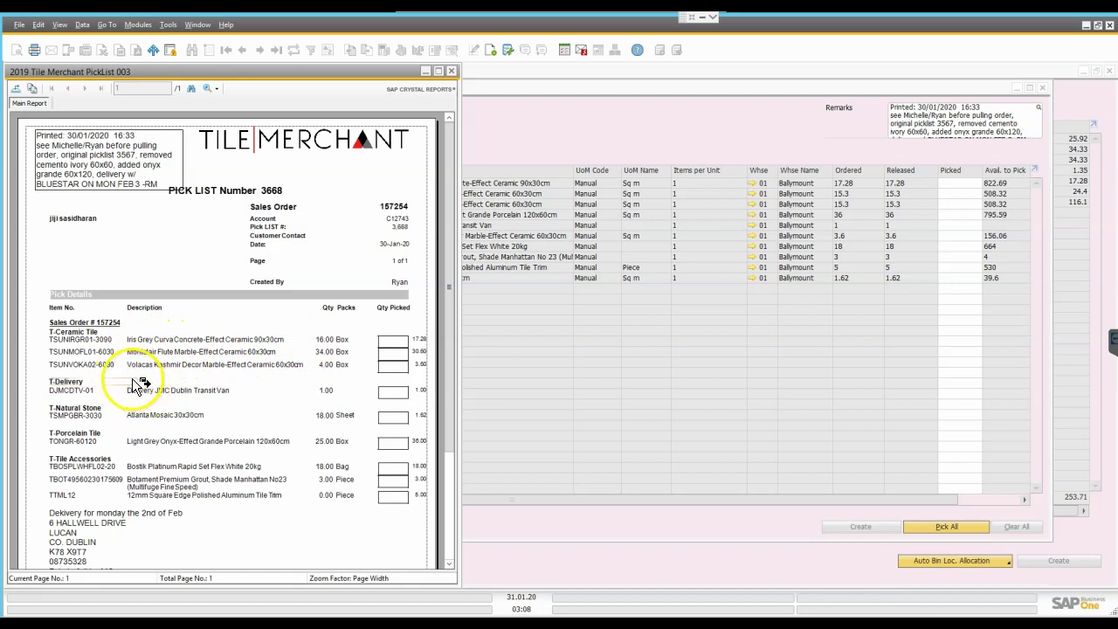
left_click(148, 470)
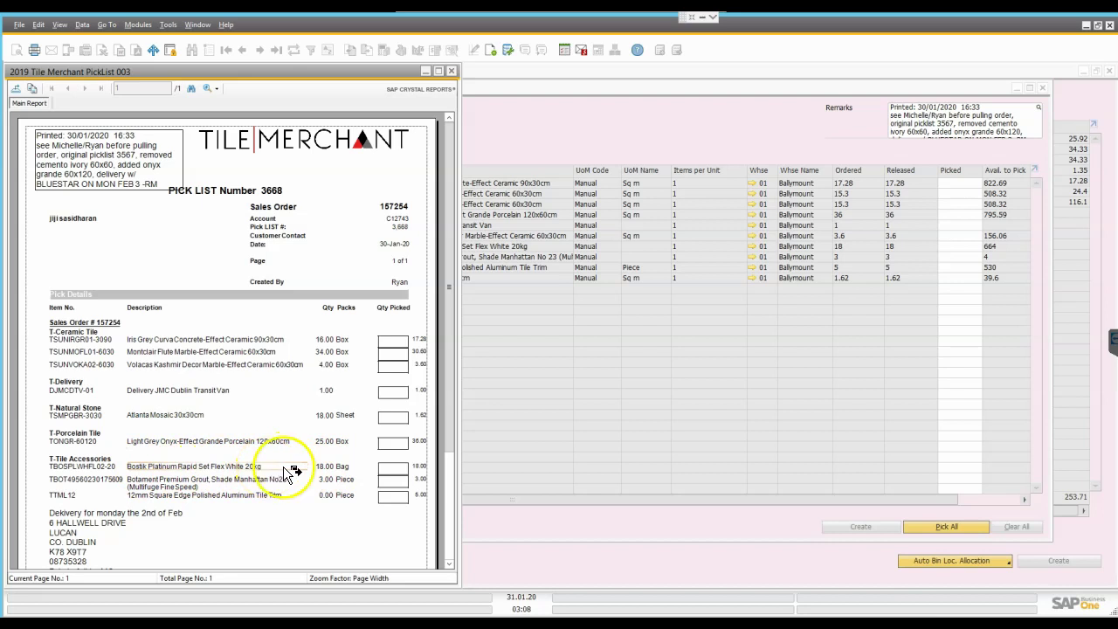
left_click(325, 469)
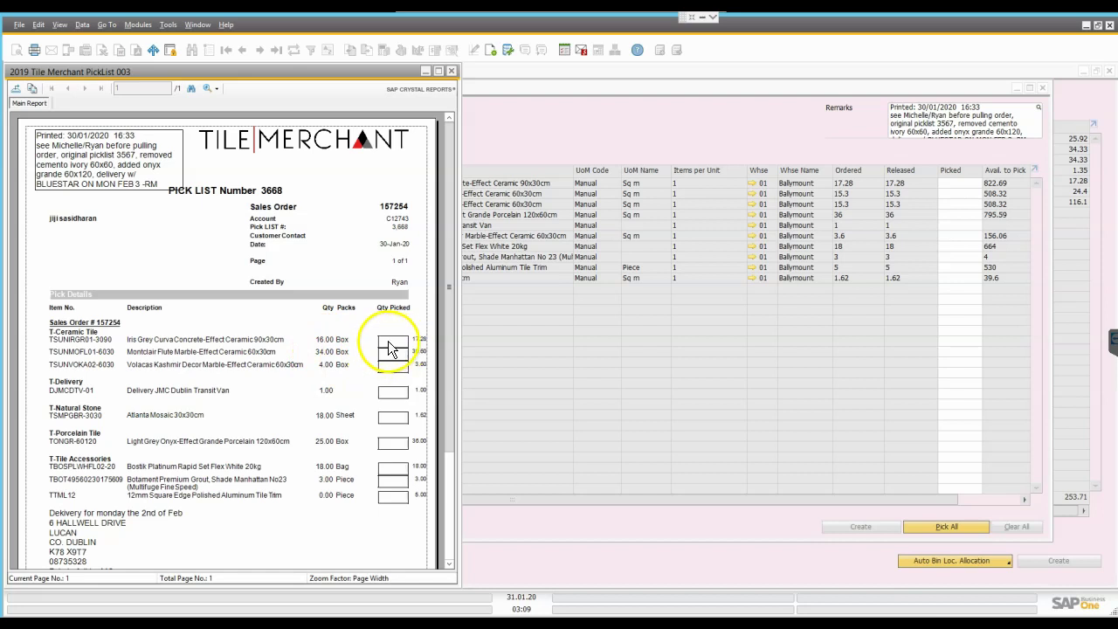
- Scroll the Crystal Reports pick list preview to the bottom and close it
left_click_drag(449, 367, 449, 475)
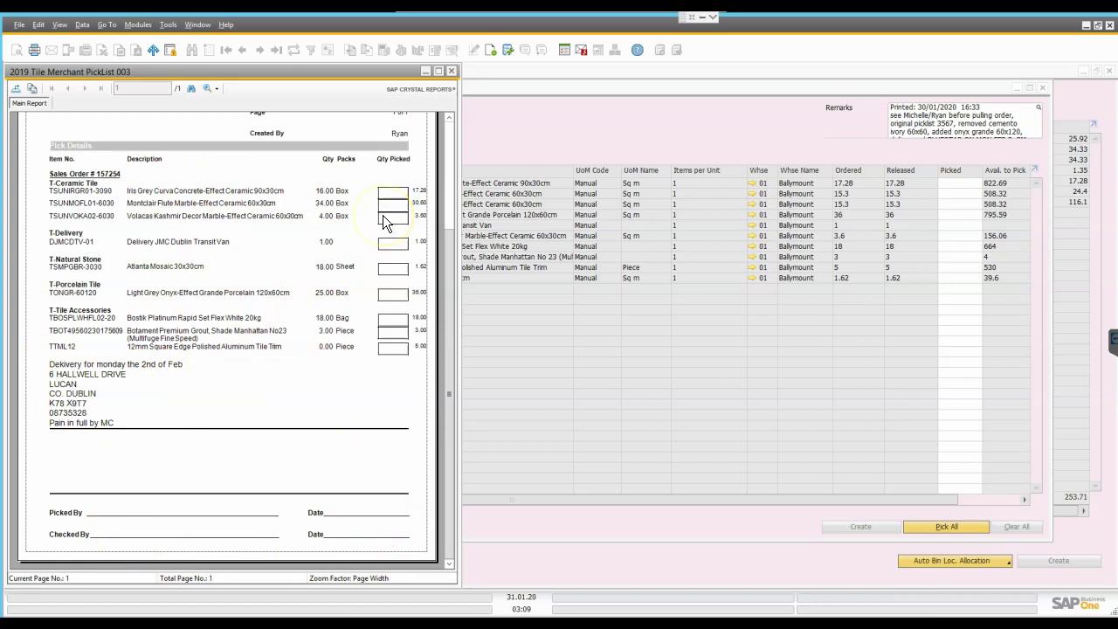
left_click(453, 71)
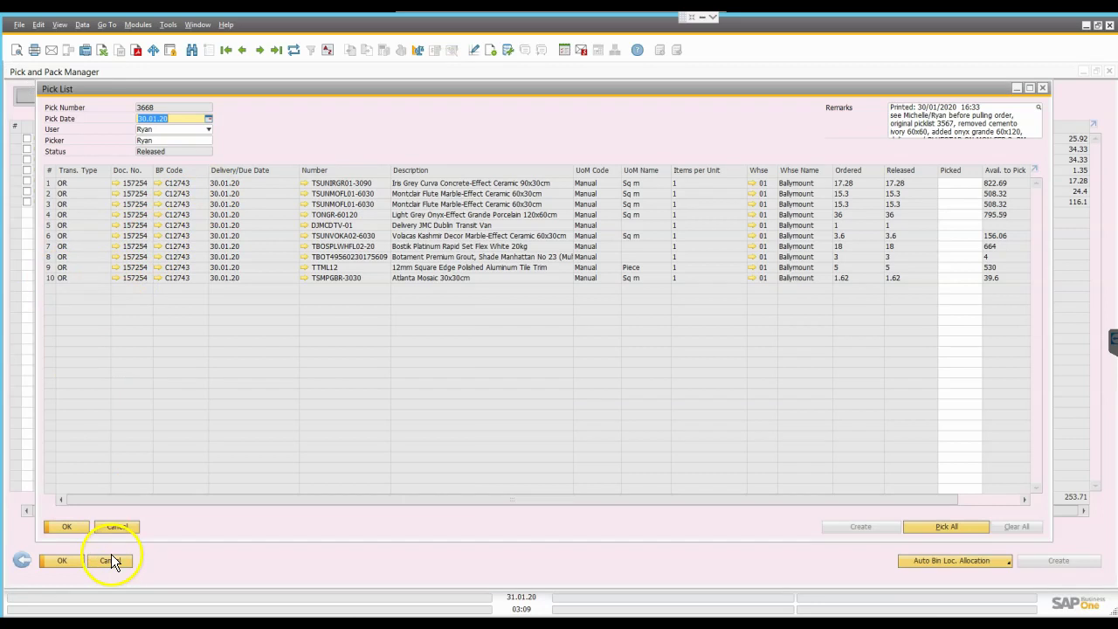
- Reopen pick list 3668, try Pick All on its picked quantities, then discard the changes
left_click(117, 526)
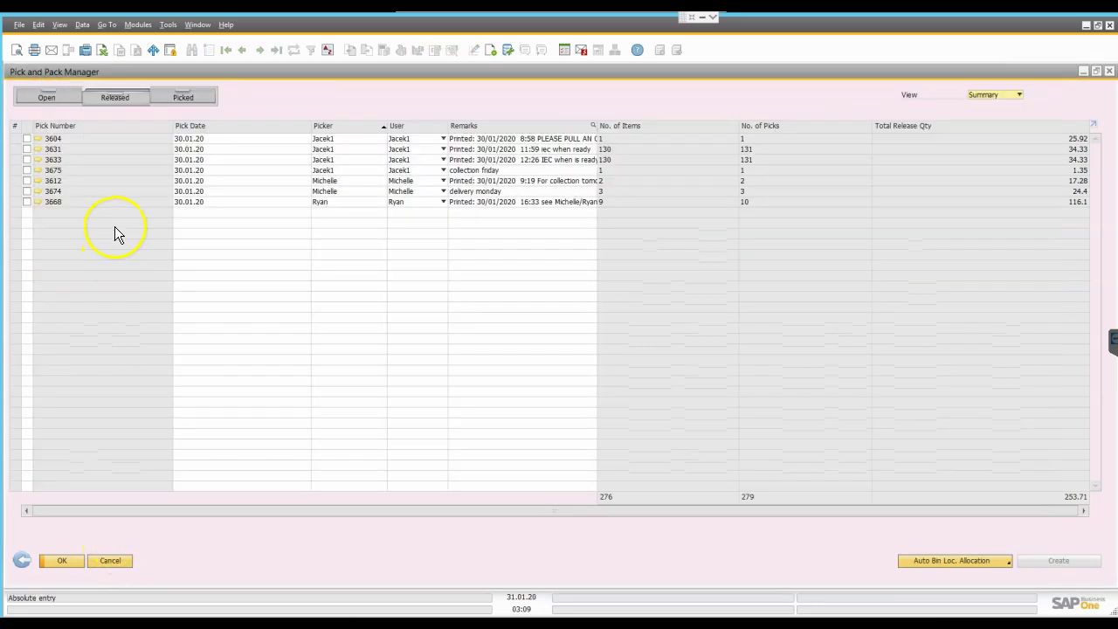
left_click(37, 202)
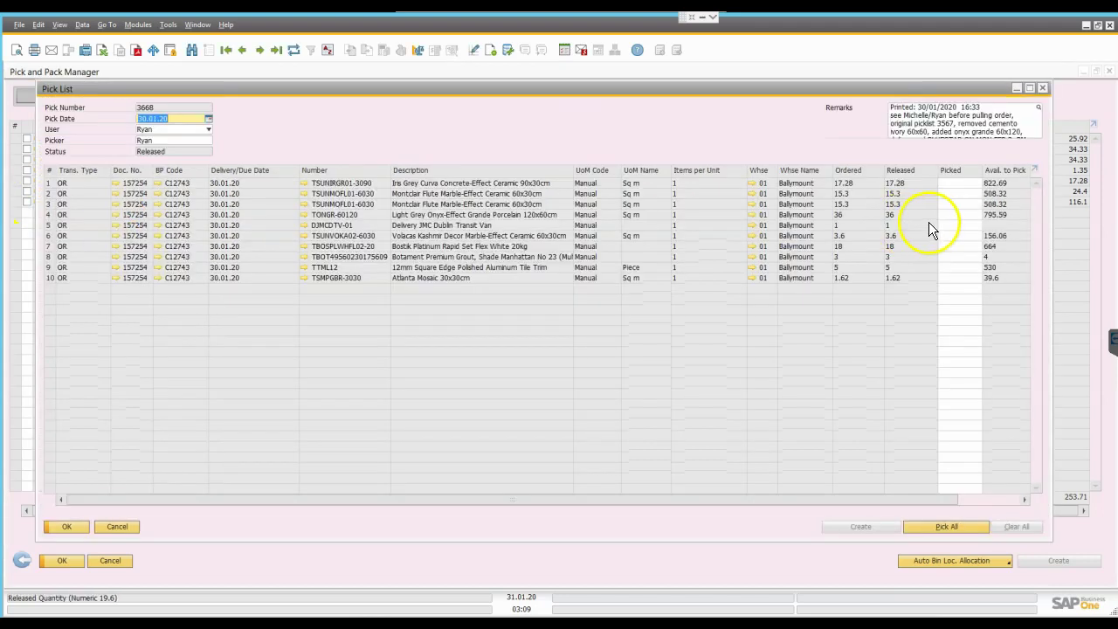
left_click(963, 183)
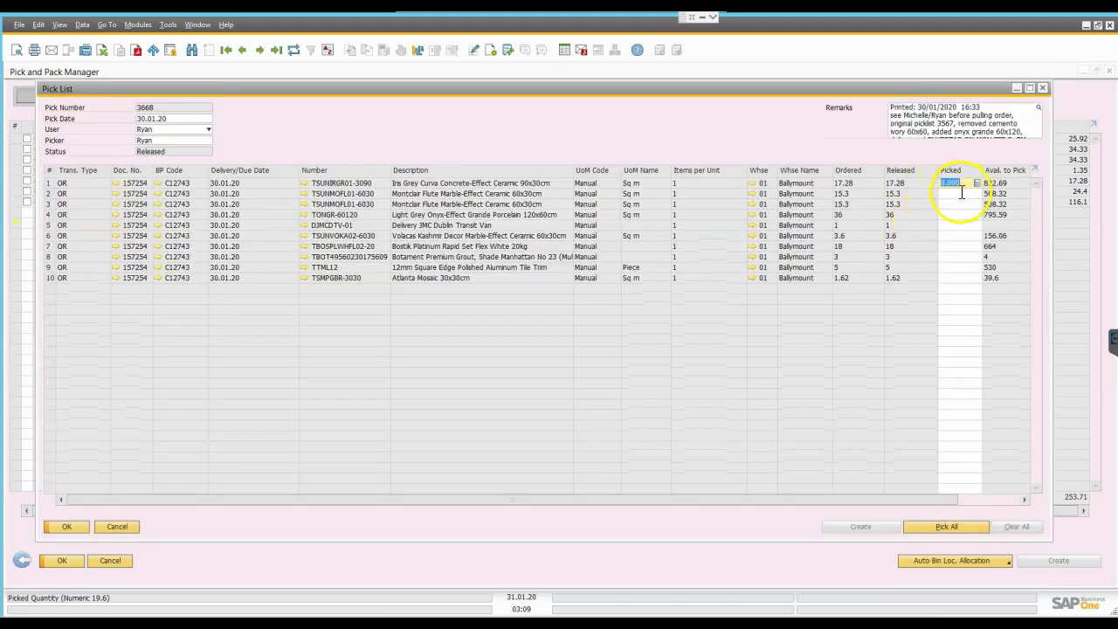
left_click(961, 192)
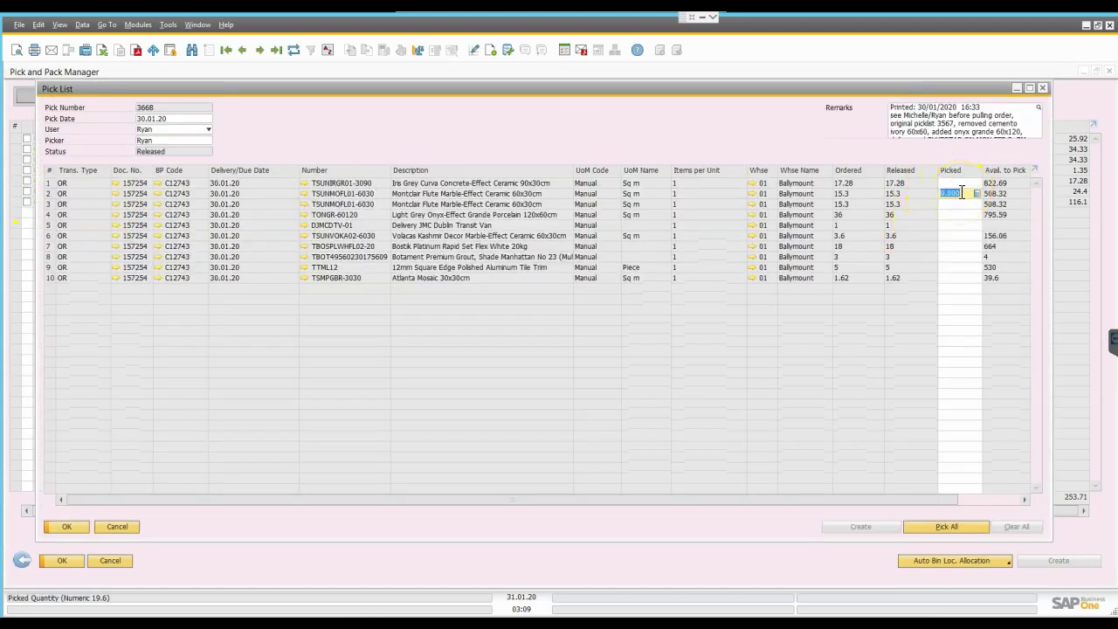
left_click(944, 527)
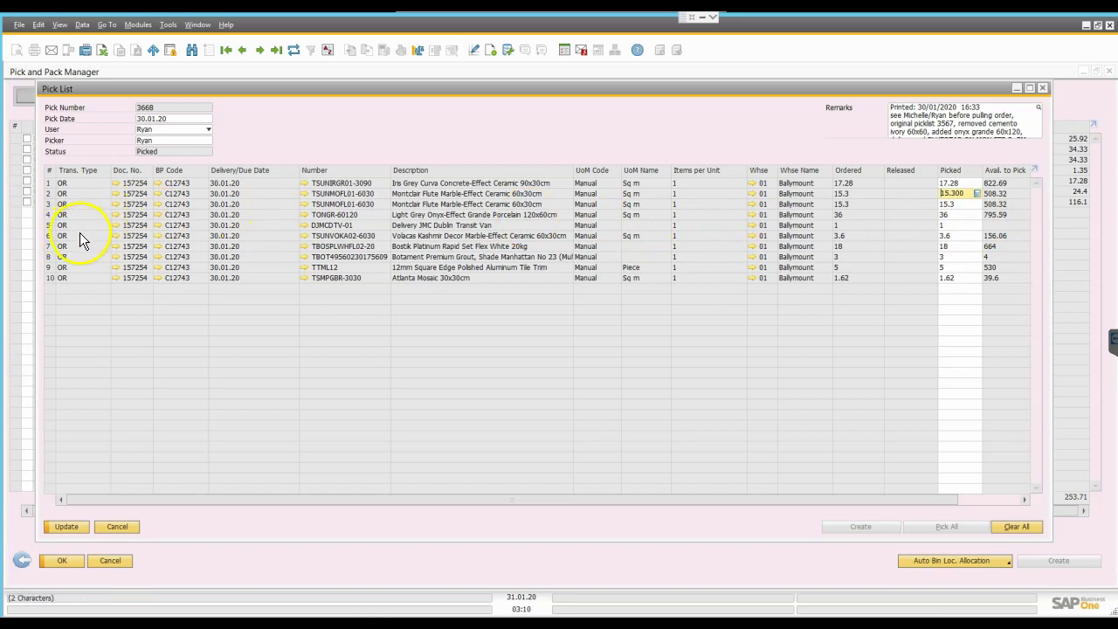
left_click(966, 228)
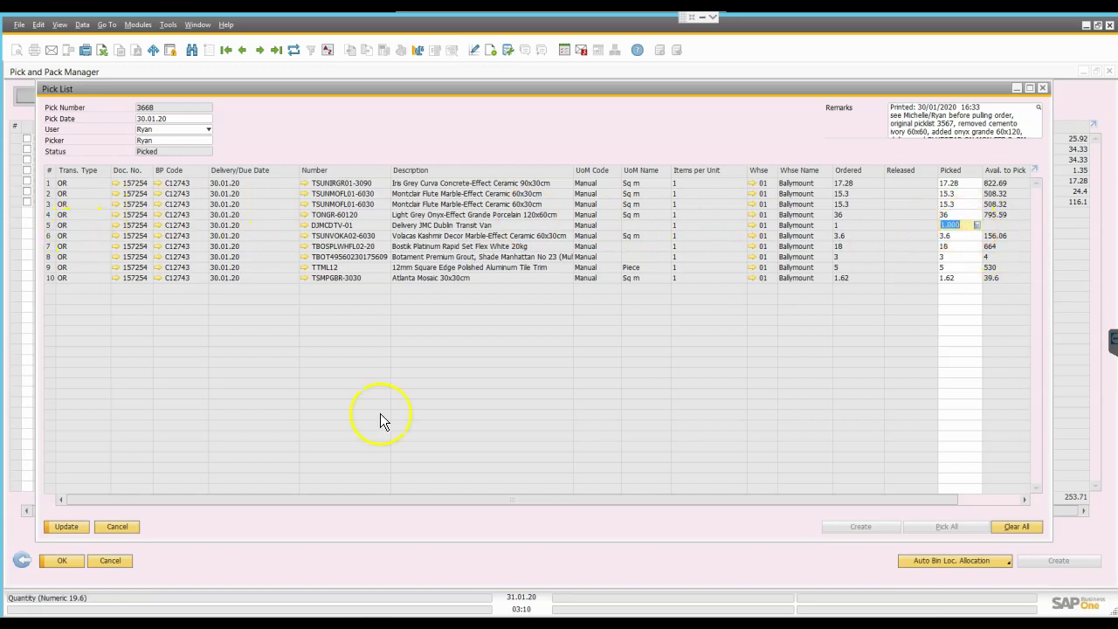
left_click(120, 526)
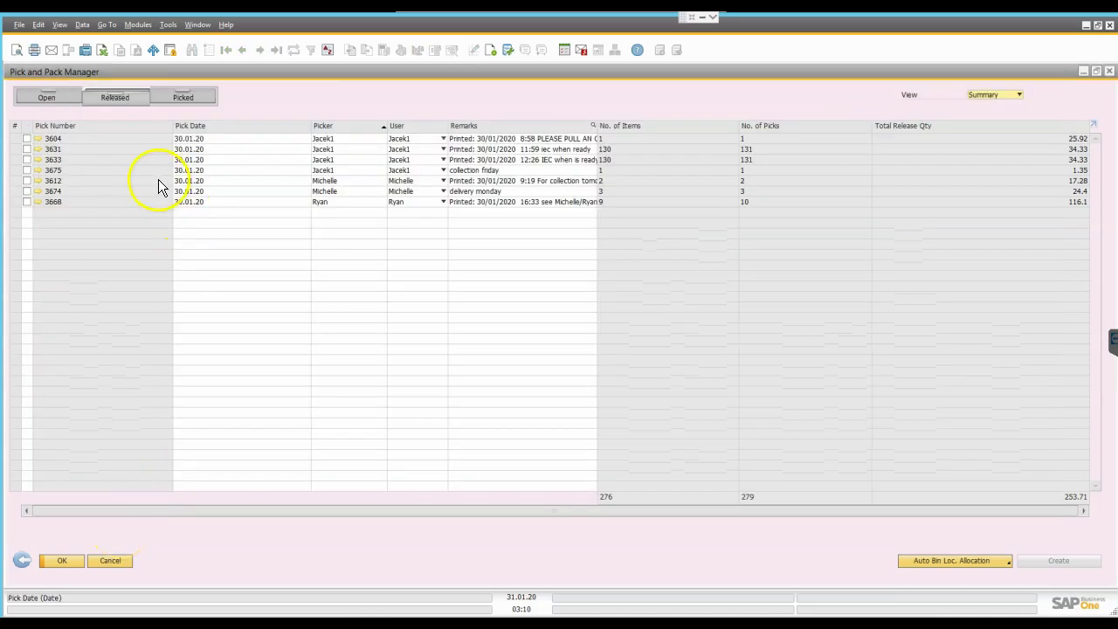
- Reopen pick list 3668, mark all ten lines fully picked, and update it
left_click(38, 202)
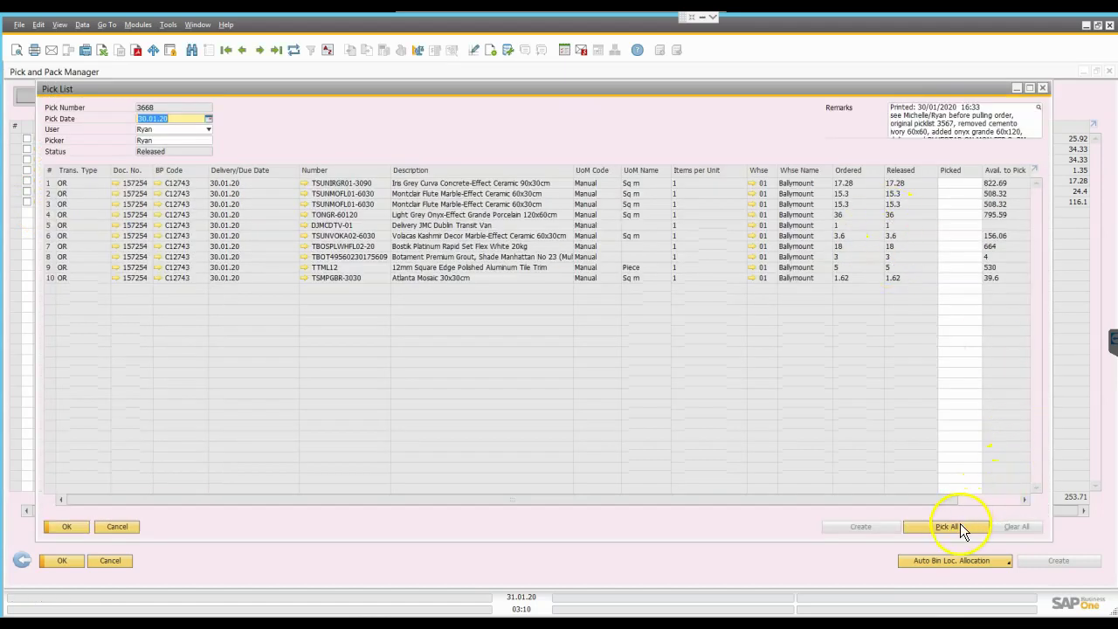
left_click(960, 524)
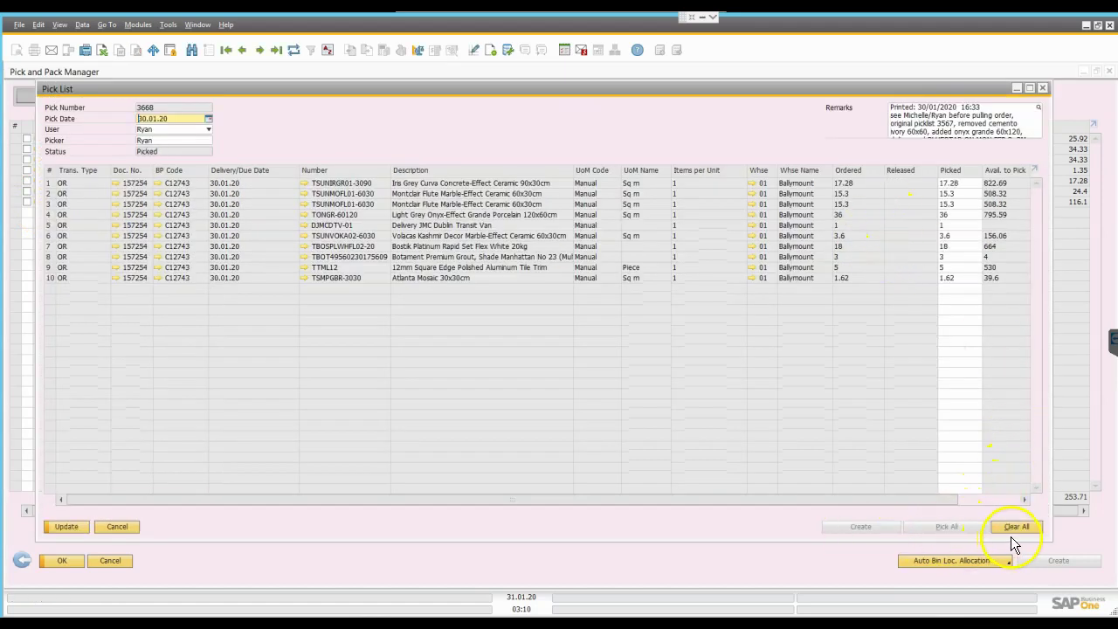
left_click(74, 529)
- Show picked lists 3652, 3661, 3644 and 3618, tick 3618, and check Create options without creating
left_click(132, 527)
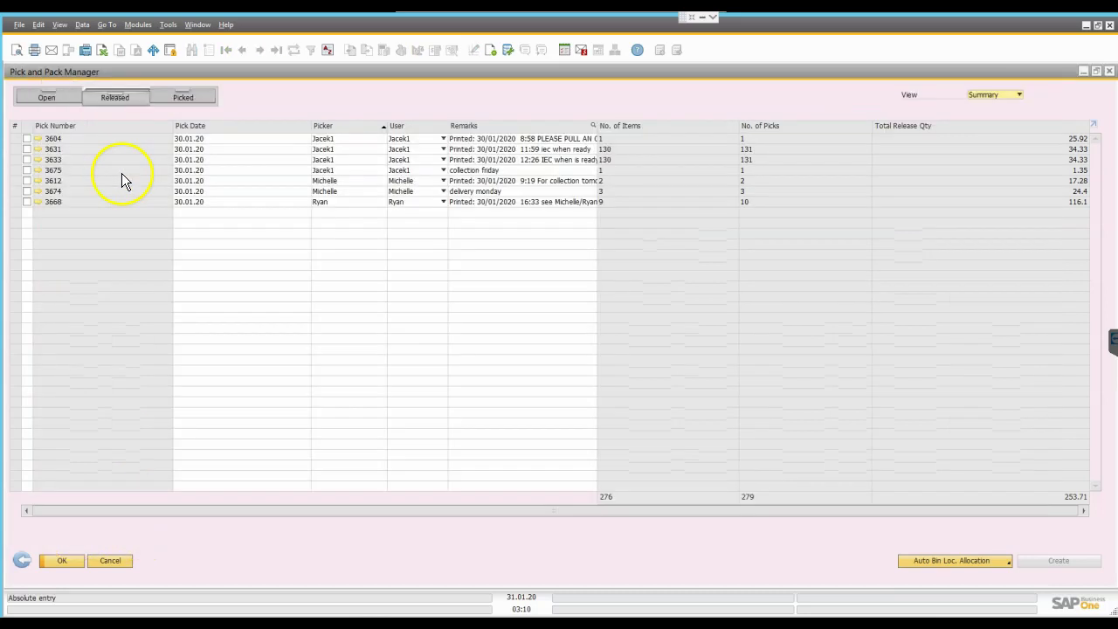
left_click(191, 98)
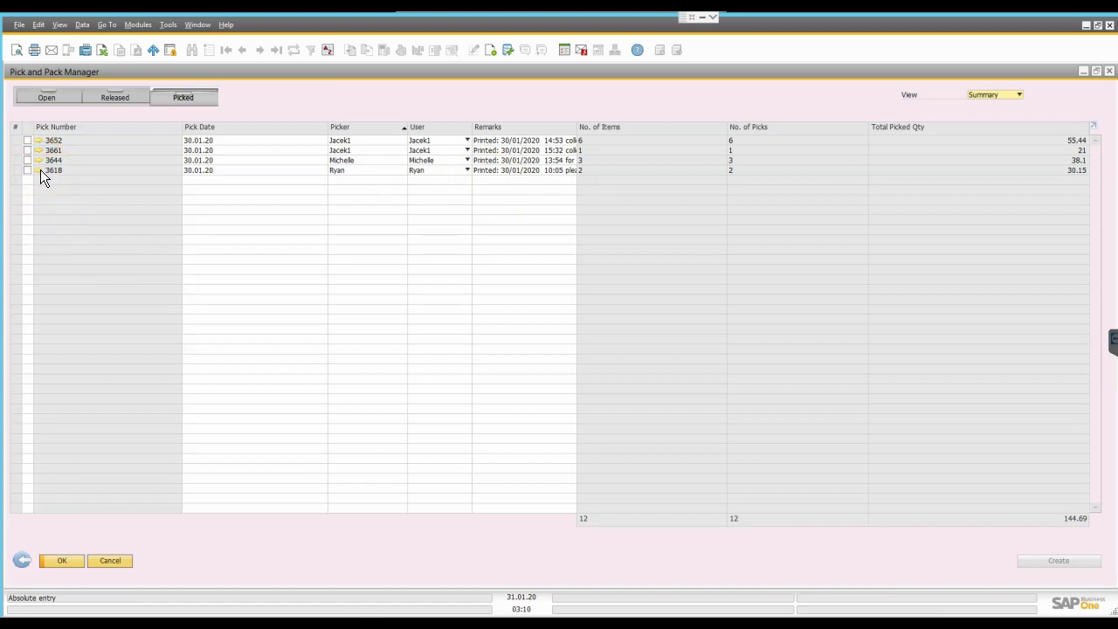
left_click(27, 170)
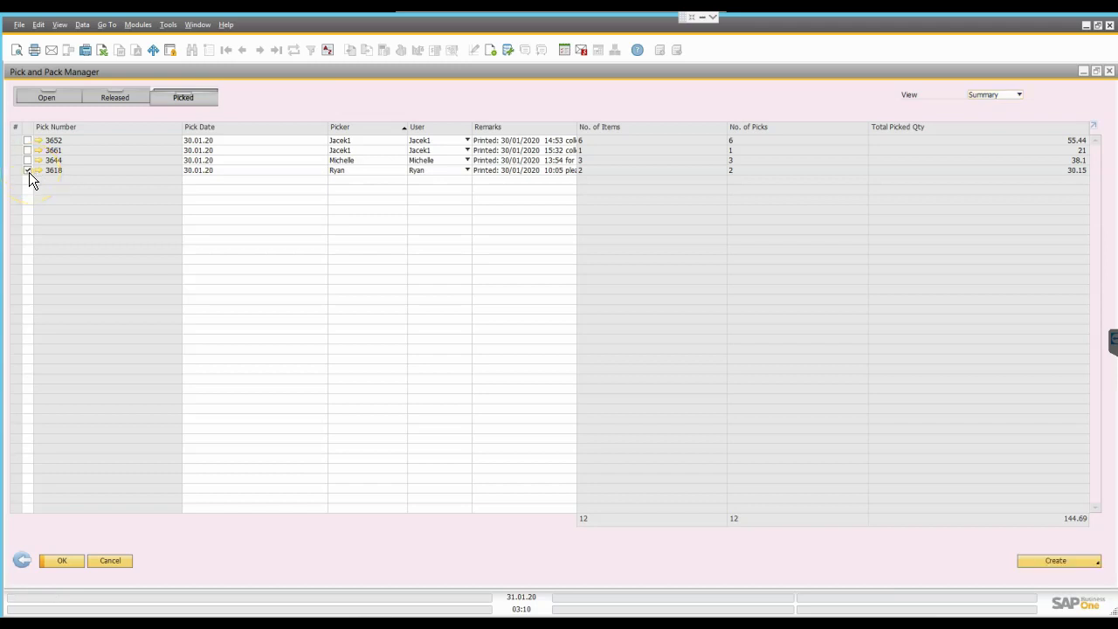
left_click(34, 174)
left_click(1073, 564)
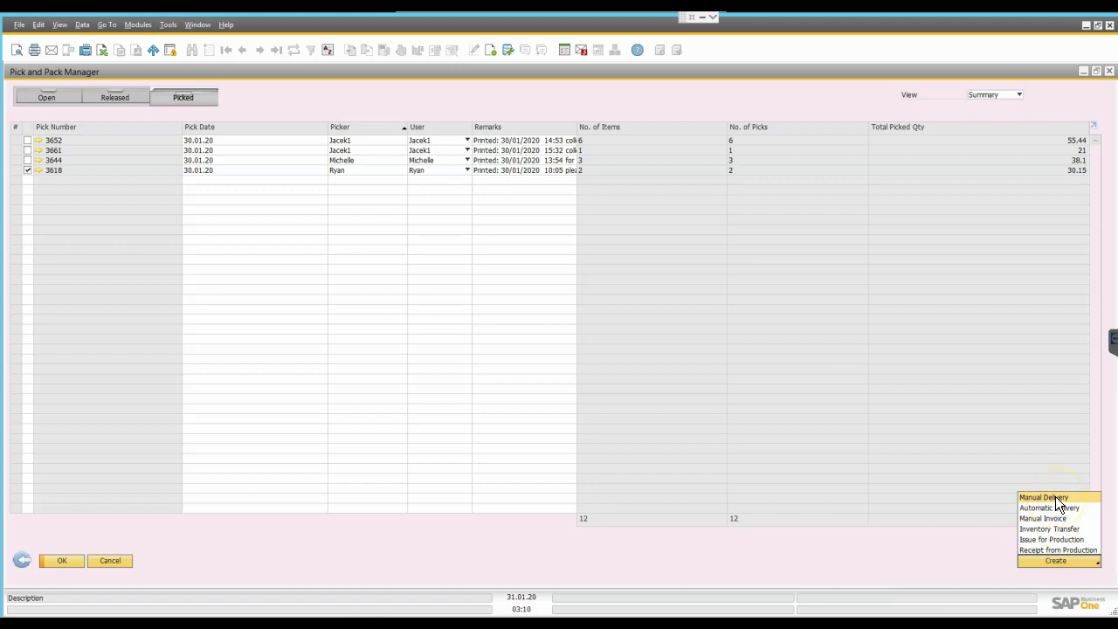
left_click(939, 110)
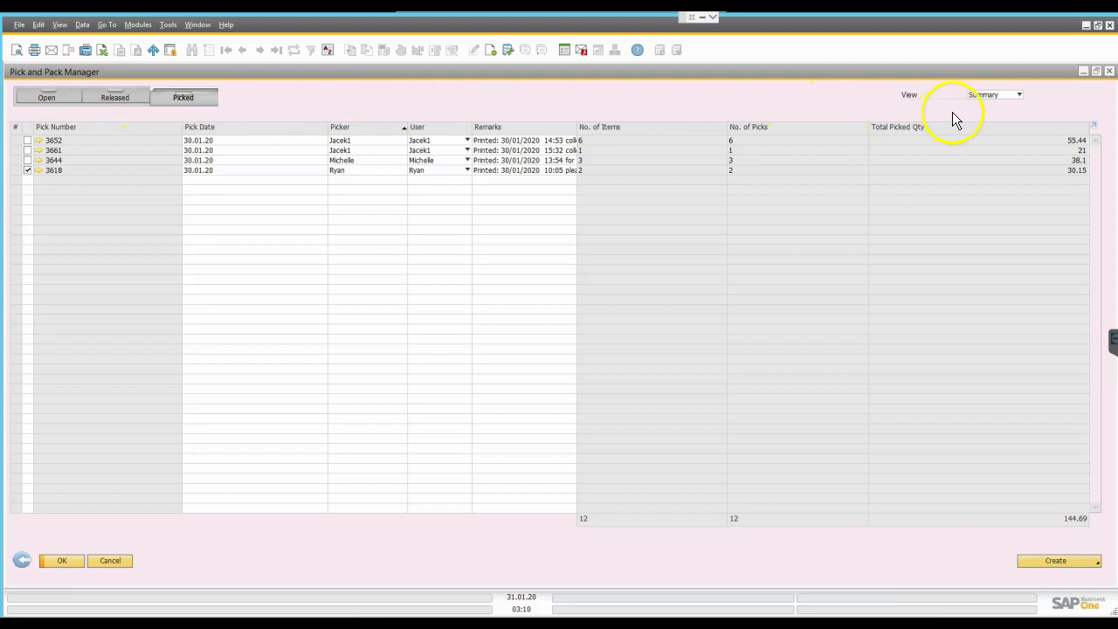
left_click(984, 96)
left_click(982, 108)
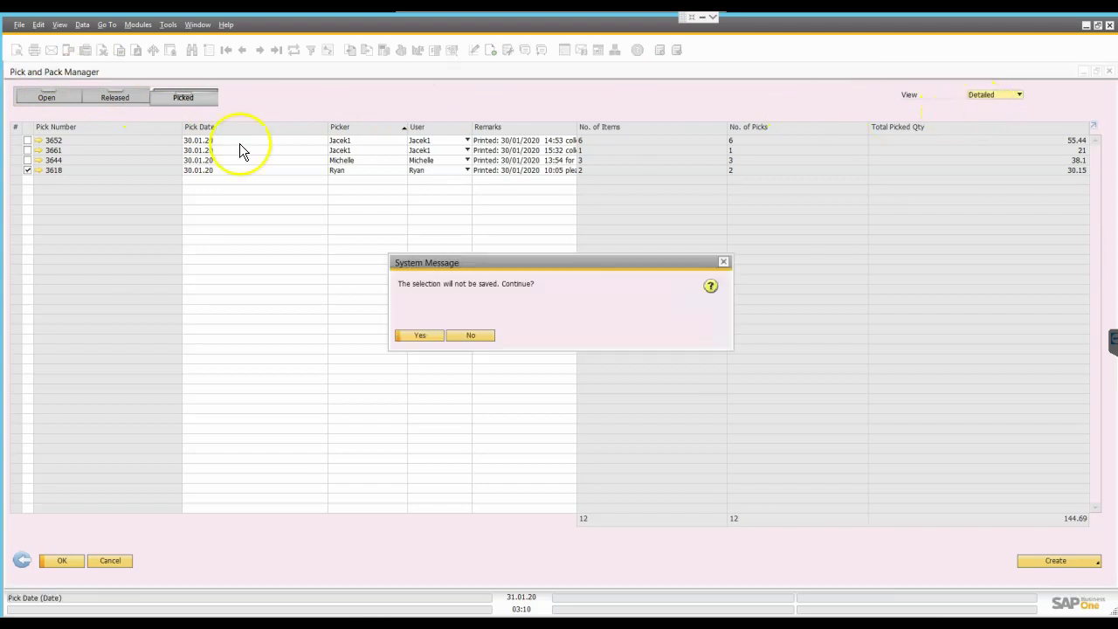
left_click(416, 337)
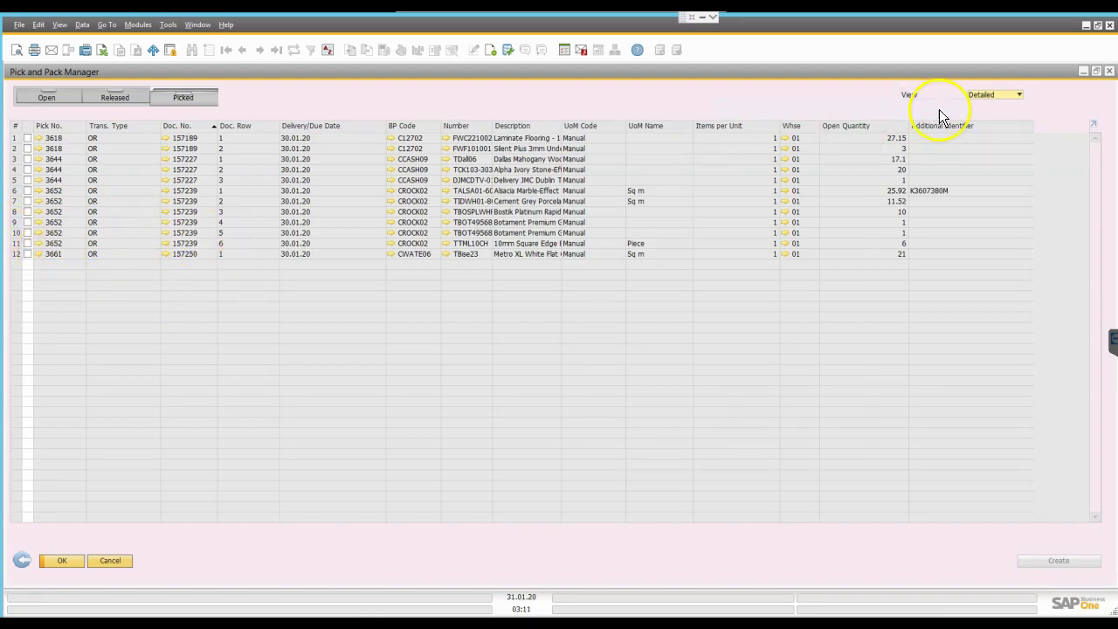
left_click(986, 94)
left_click(990, 105)
left_click(995, 95)
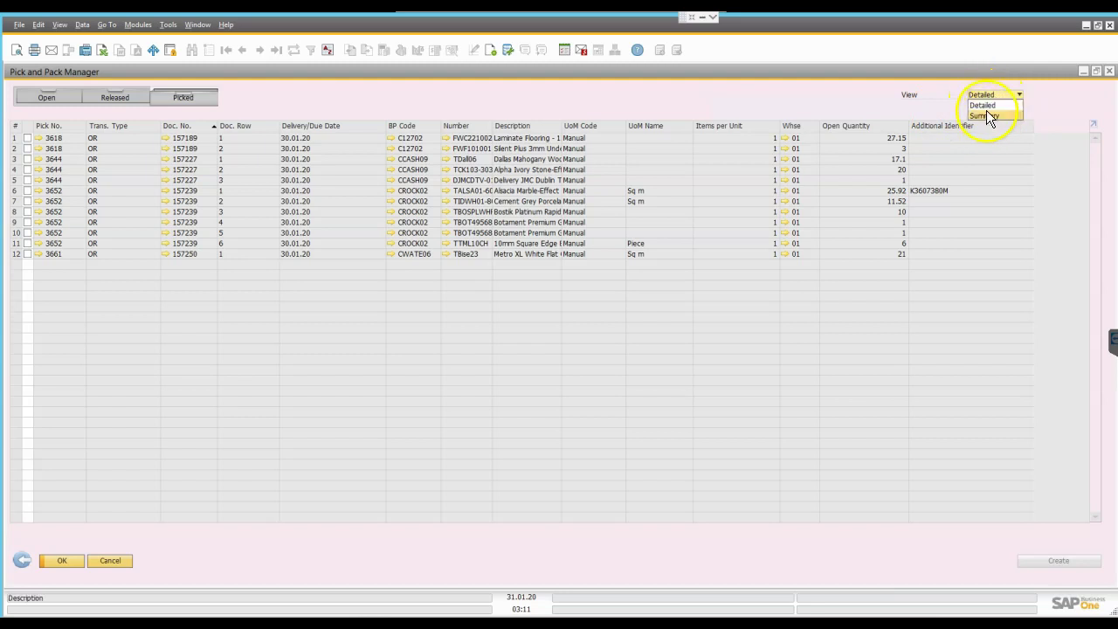
left_click(991, 116)
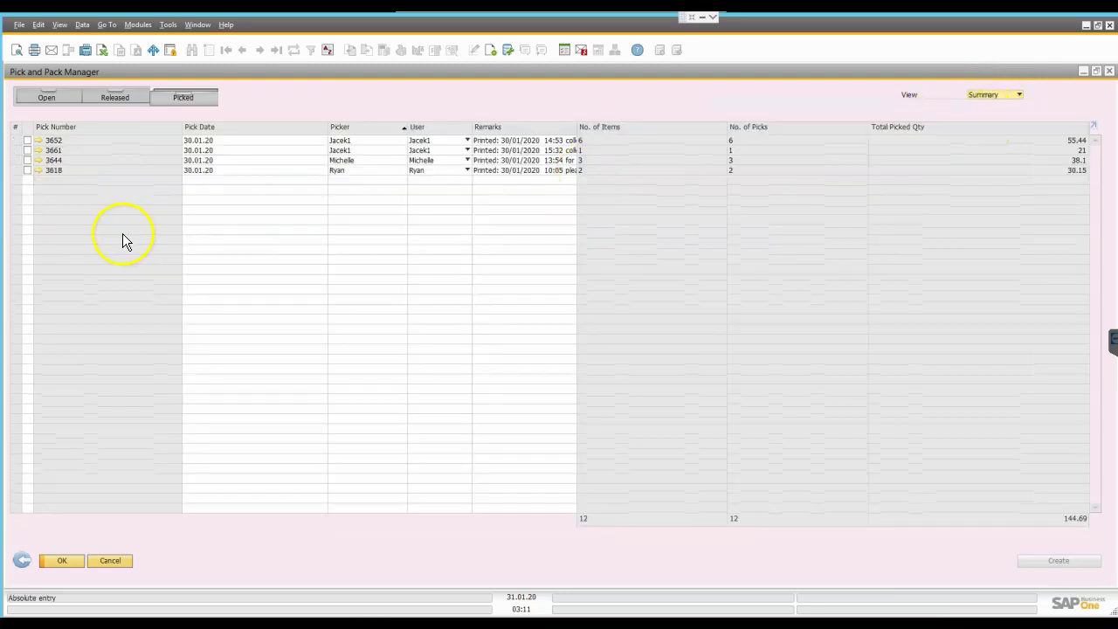
left_click(28, 170)
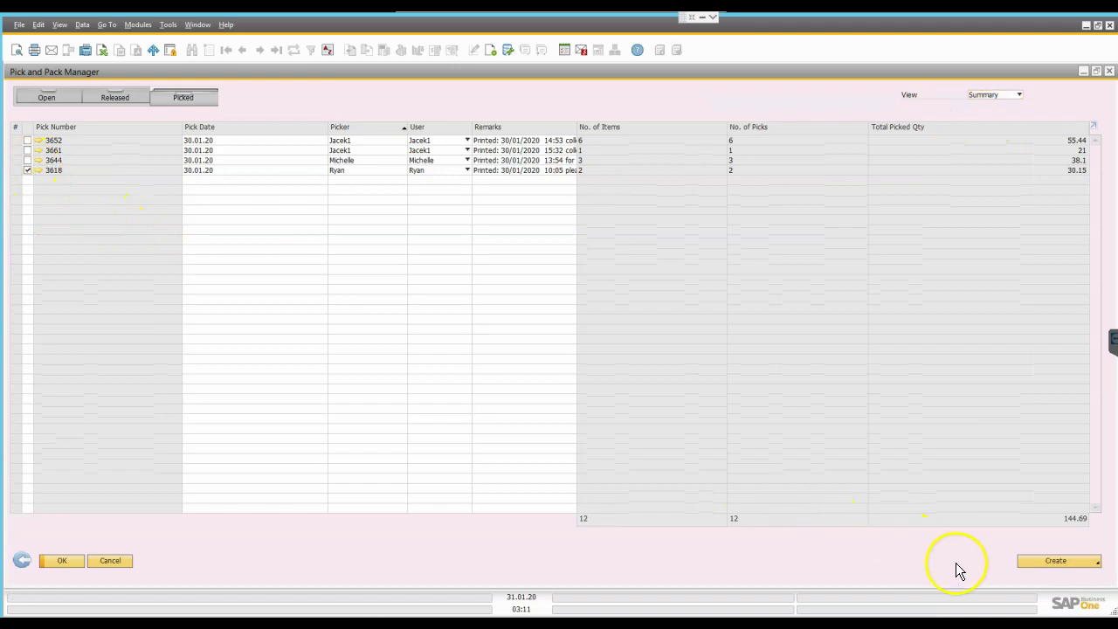
left_click(1042, 560)
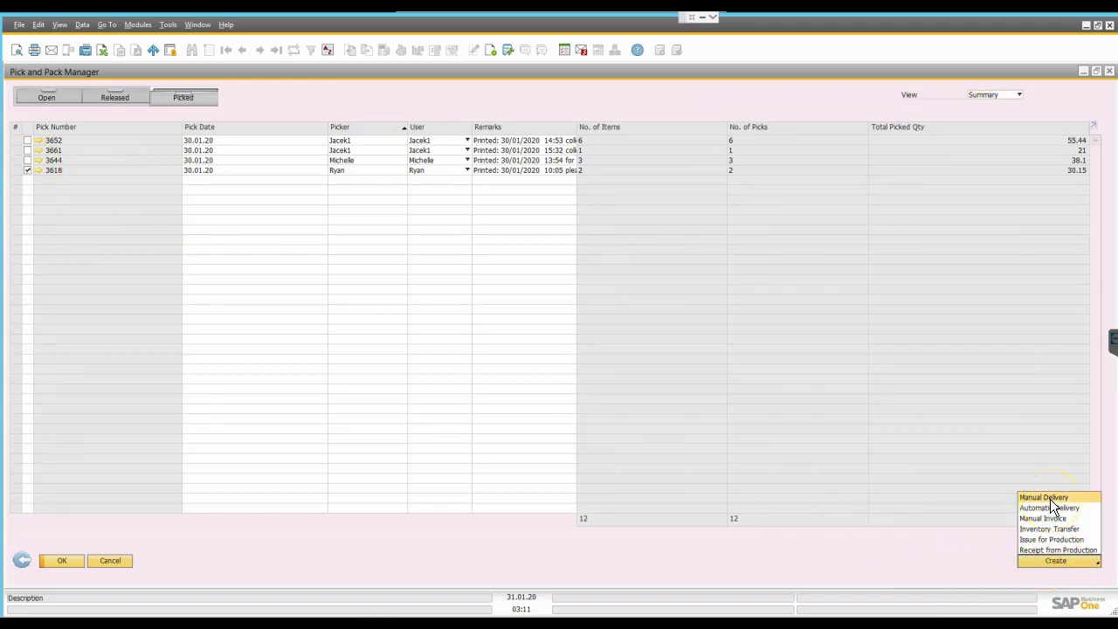
left_click(1054, 506)
left_click(350, 248)
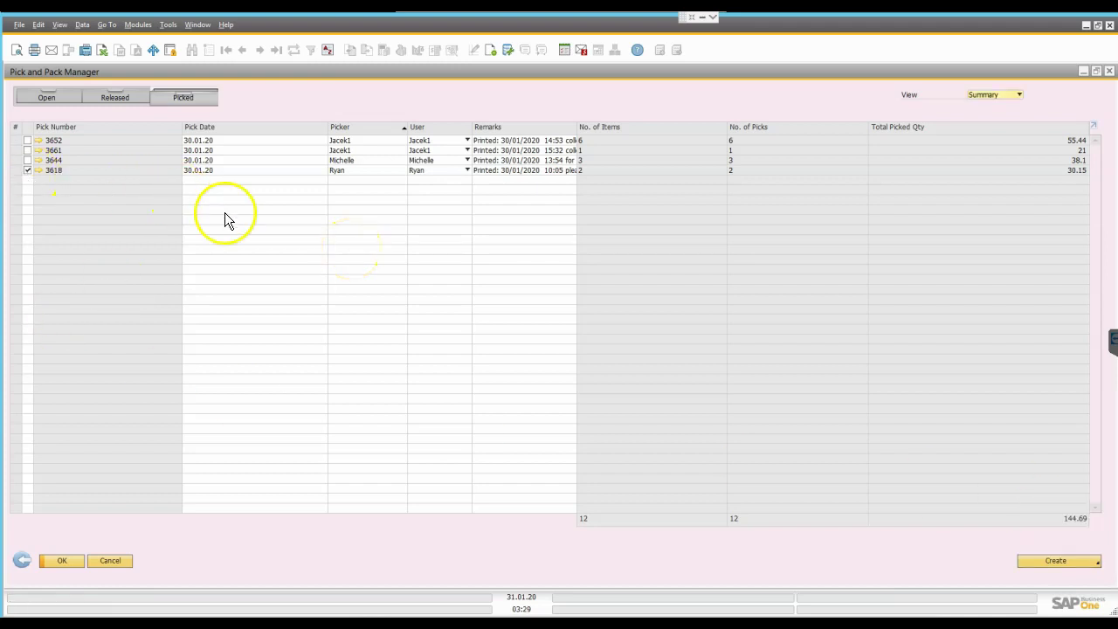